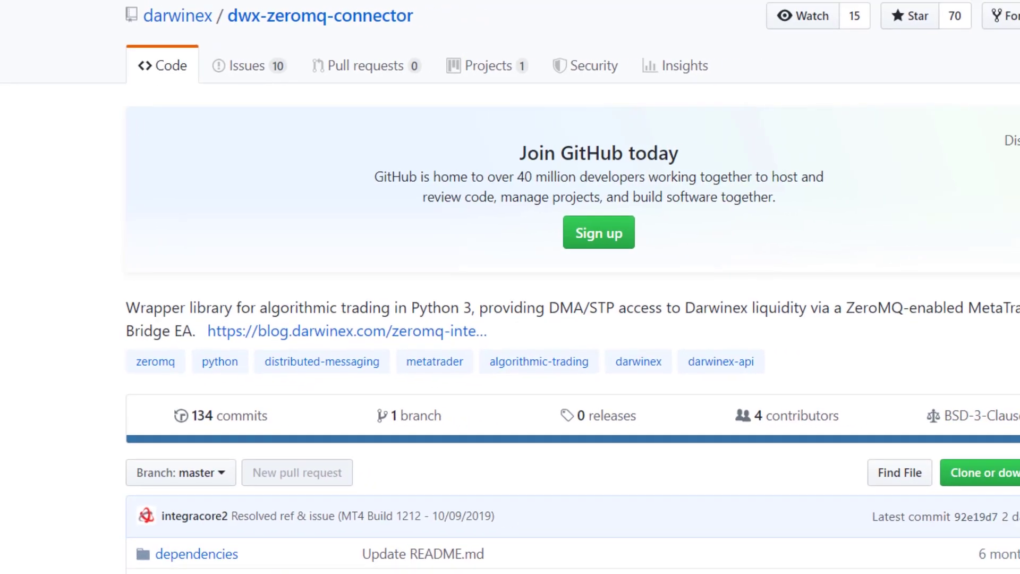
Start downloading the dwx-zeromq-connector repository from GitHub as a ZIP archive
{"action": "left_click", "coordinate": [891, 453]}
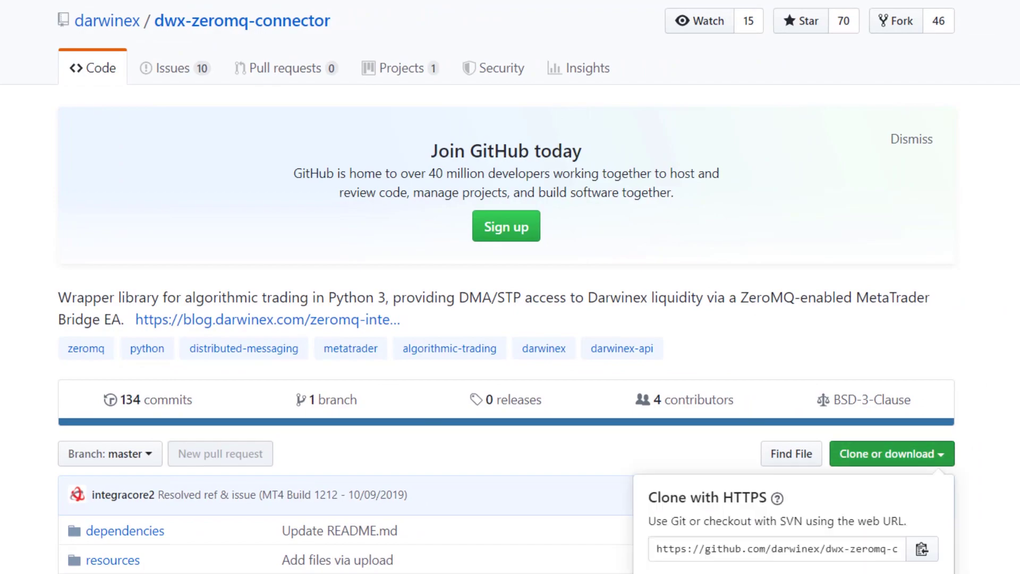
{"action": "scroll", "coordinate": [510, 287], "scroll_direction": "down", "scroll_amount": 2}
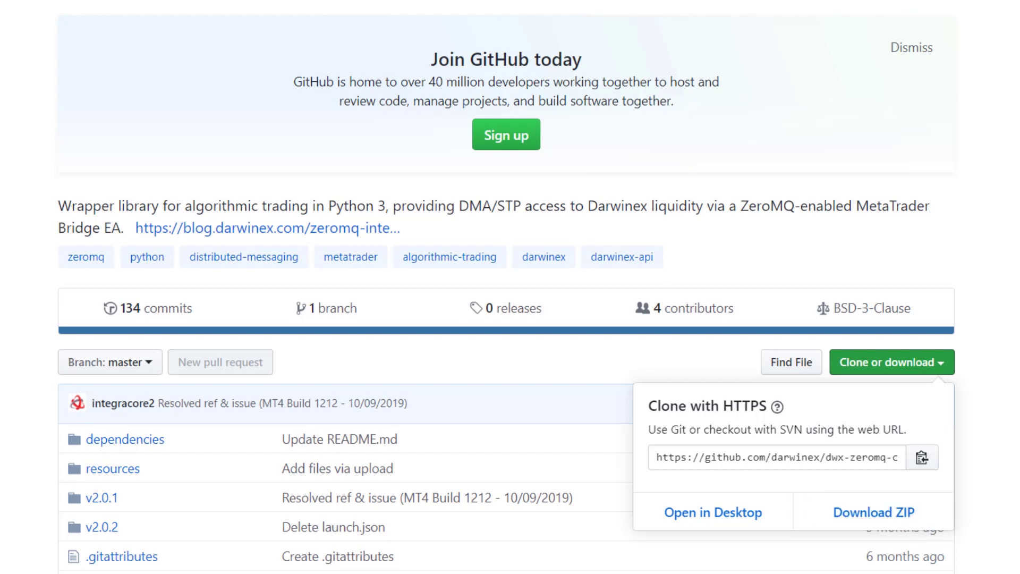
{"action": "left_click", "coordinate": [873, 512]}
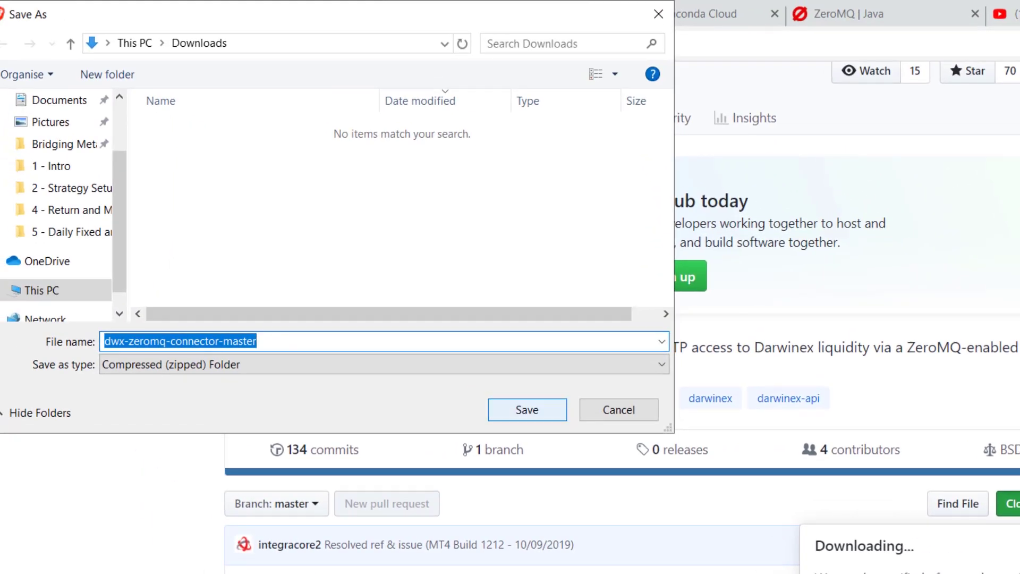
Save the ZIP into Downloads and browse into the connector's dependencies folder
{"action": "left_click", "coordinate": [486, 375]}
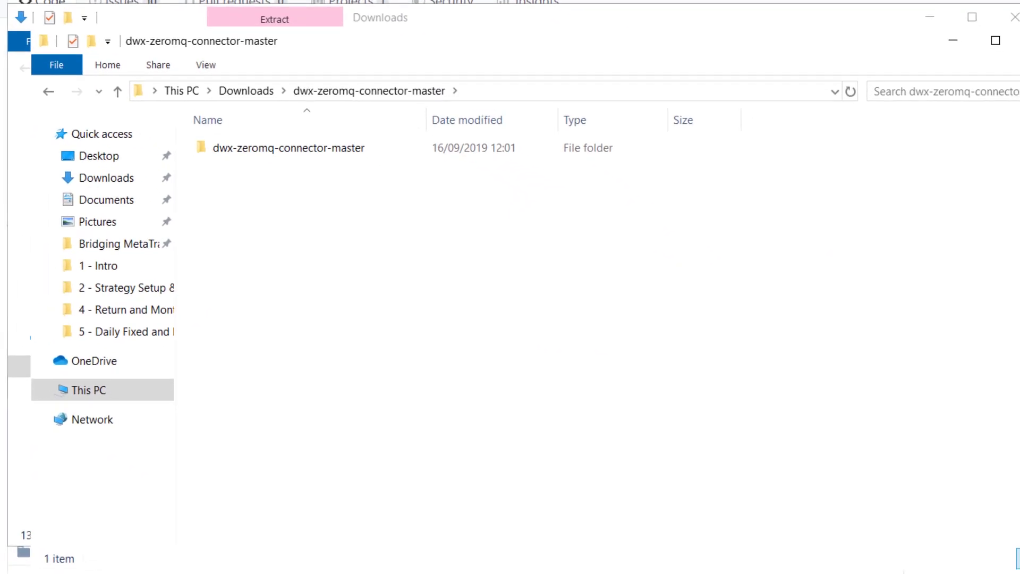
{"action": "key", "text": "Return"}
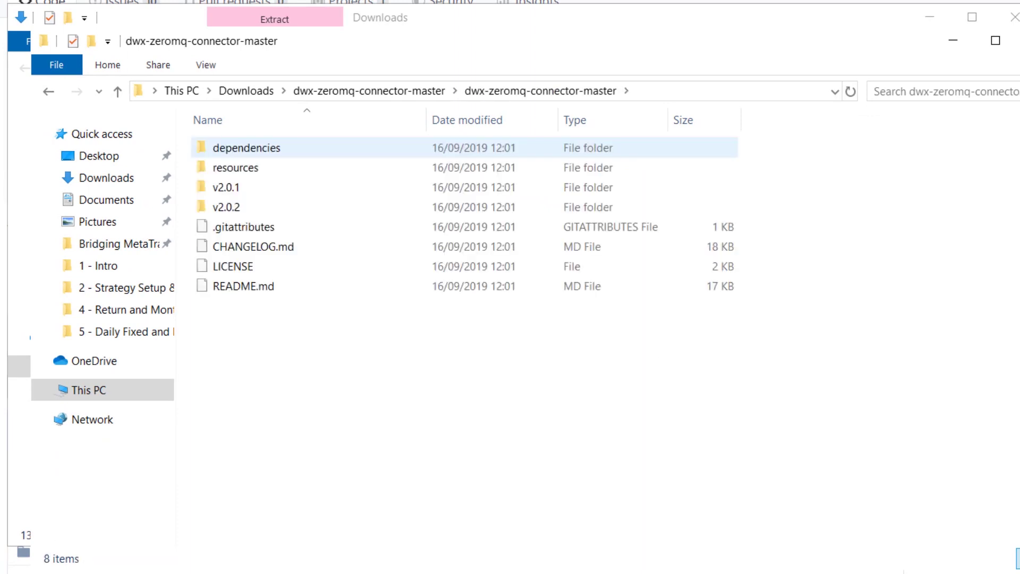
{"action": "key", "text": "Return"}
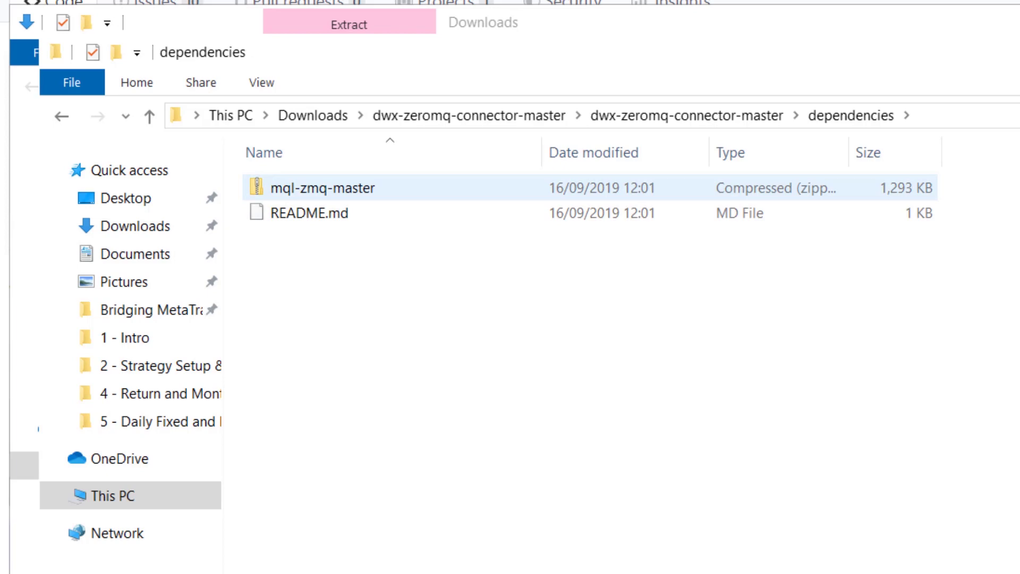
Extract mql-zmq-master.zip to its default location and open the extracted folder
{"action": "right_click", "coordinate": [346, 188]}
{"action": "left_click", "coordinate": [420, 268]}
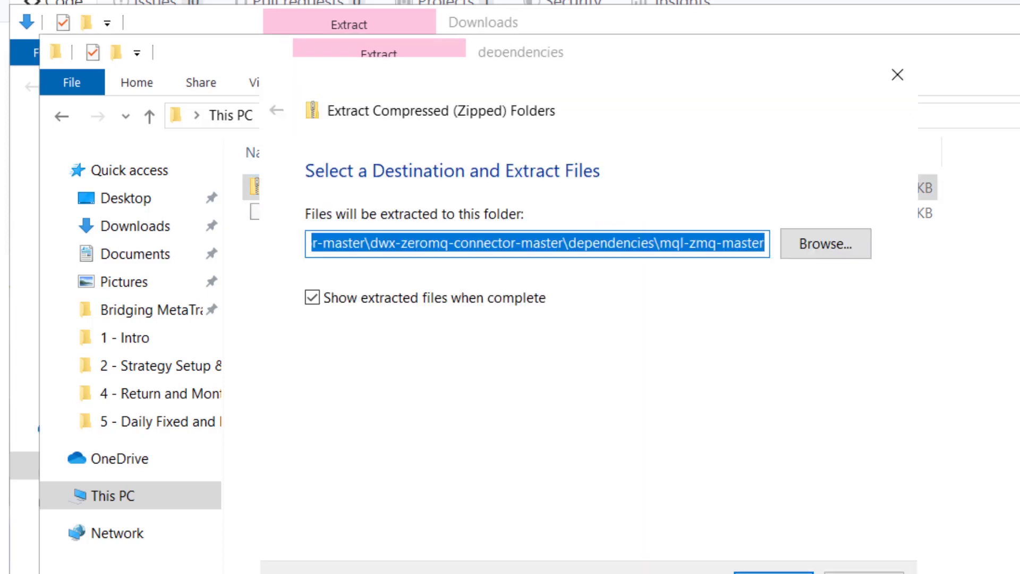
{"action": "key", "text": "Return"}
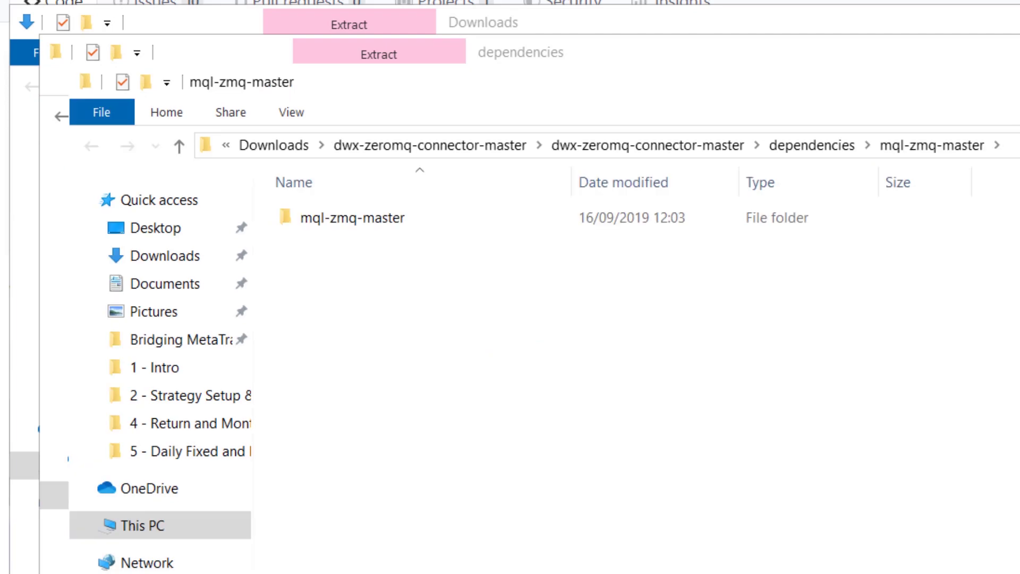
{"action": "double_click", "coordinate": [352, 217]}
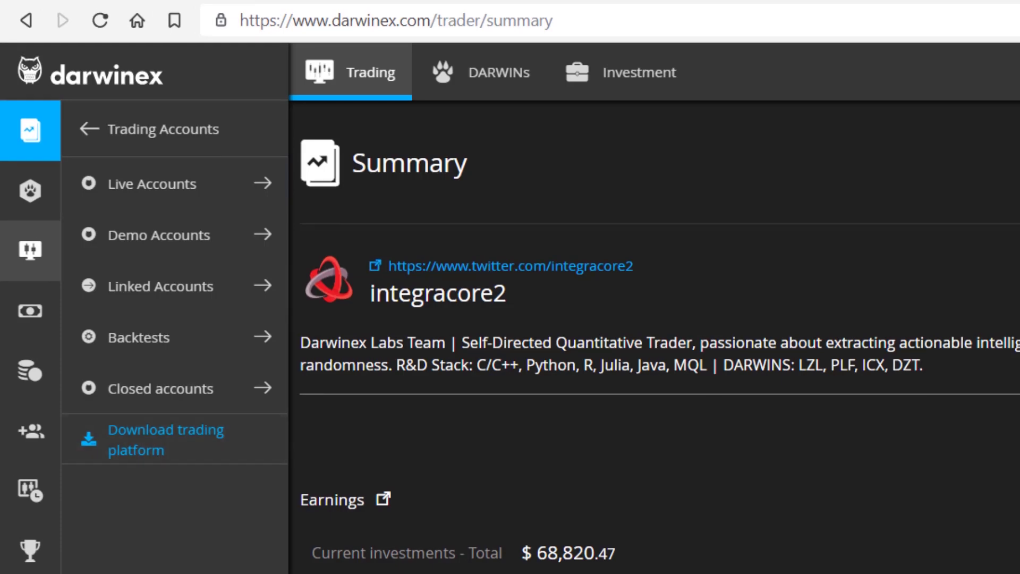
From the Trading Accounts panel, download the MT4 trading platform installer
{"action": "left_click", "coordinate": [31, 250]}
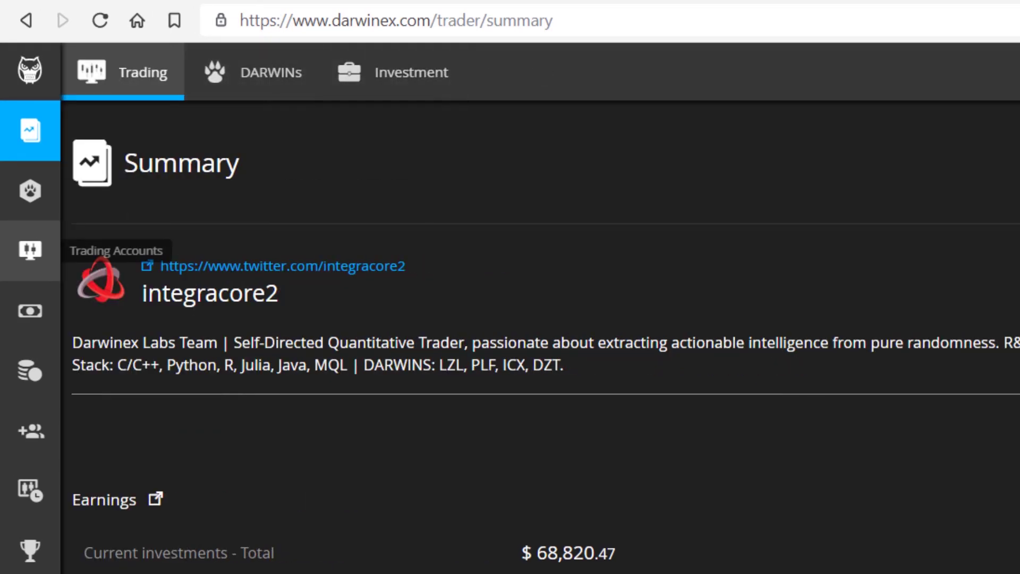
{"action": "left_click", "coordinate": [30, 250]}
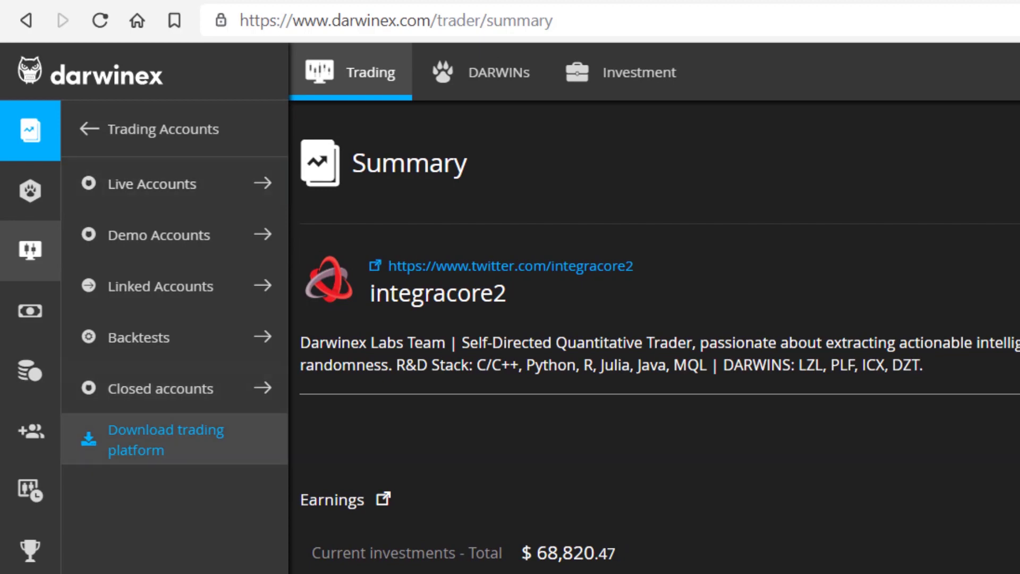
{"action": "left_click", "coordinate": [159, 439]}
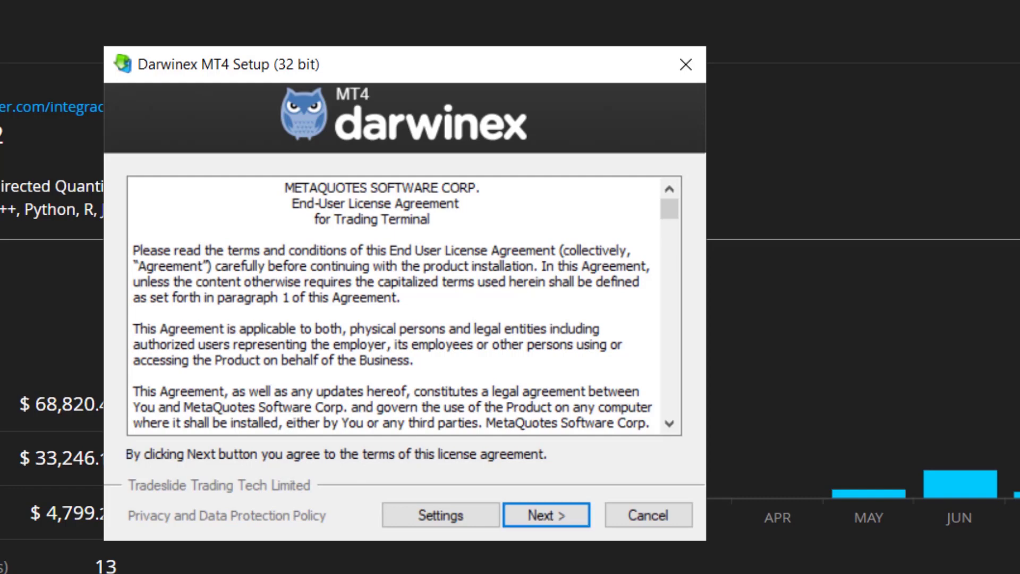
Install into folder and program group 'Darwinex MT4 - 1', with the MQL5.community website unticked
{"action": "left_click", "coordinate": [546, 515]}
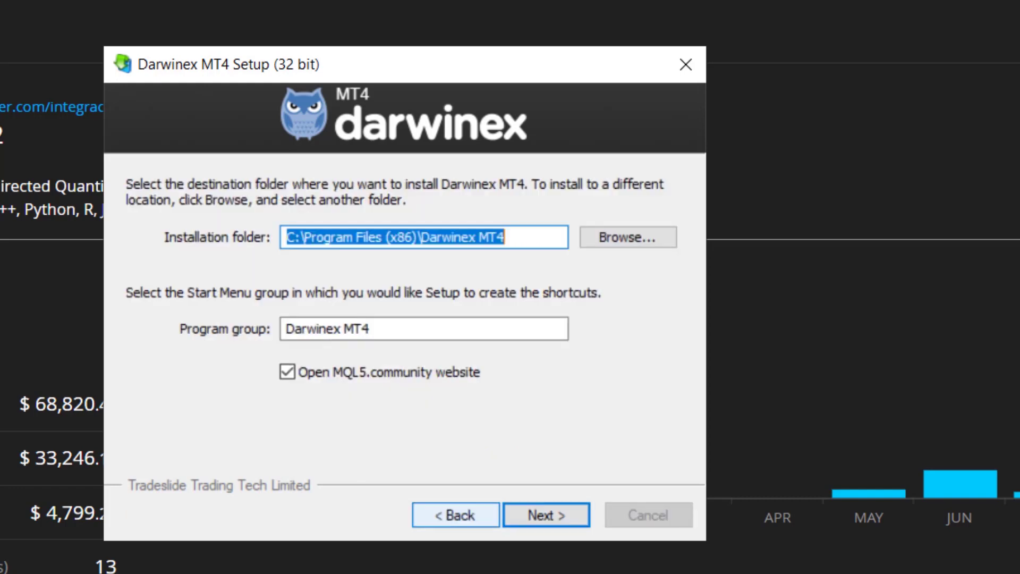
{"action": "left_click", "coordinate": [505, 237]}
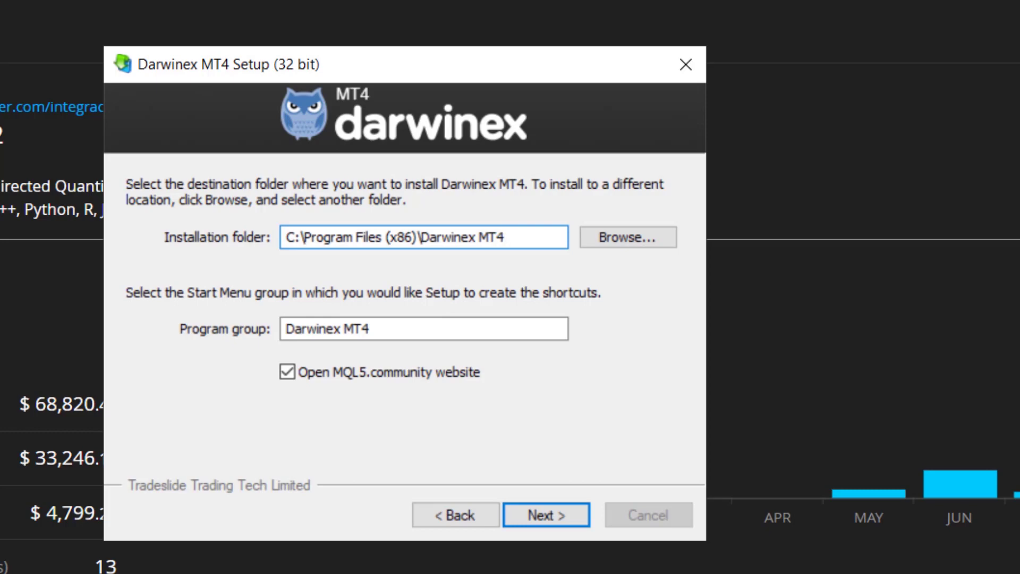
{"action": "type", "text": "/ 1"}
{"action": "key", "text": "BackSpace"}
{"action": "key", "text": "BackSpace"}
{"action": "key", "text": "BackSpace"}
{"action": "type", "text": "- 1"}
{"action": "left_click", "coordinate": [370, 328]}
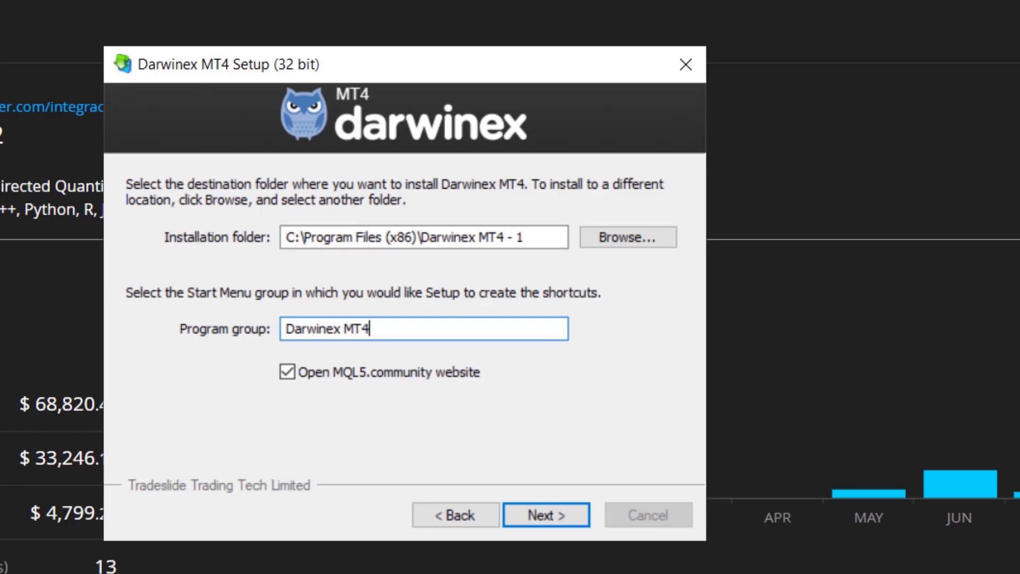
{"action": "type", "text": "- 1"}
{"action": "left_click", "coordinate": [287, 371]}
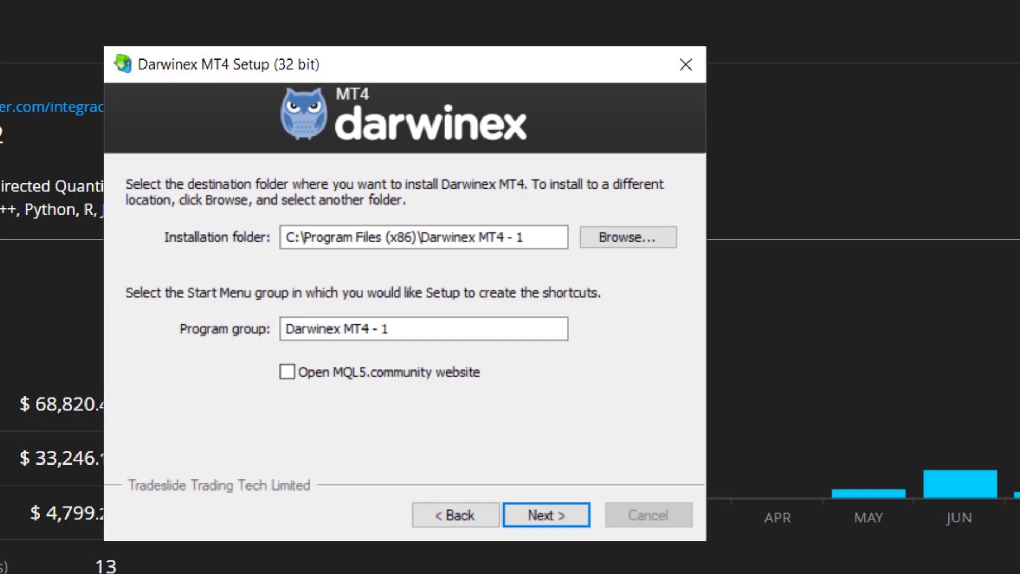
{"action": "key", "text": "Return"}
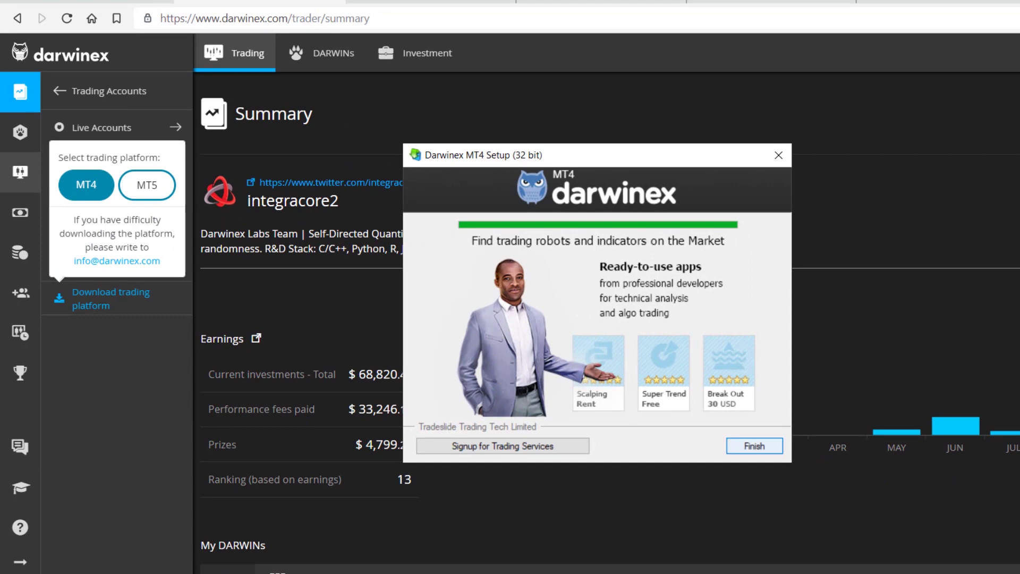
Close the finished installer and keep Darwinex-Demo as the trading server
{"action": "key", "text": "Return"}
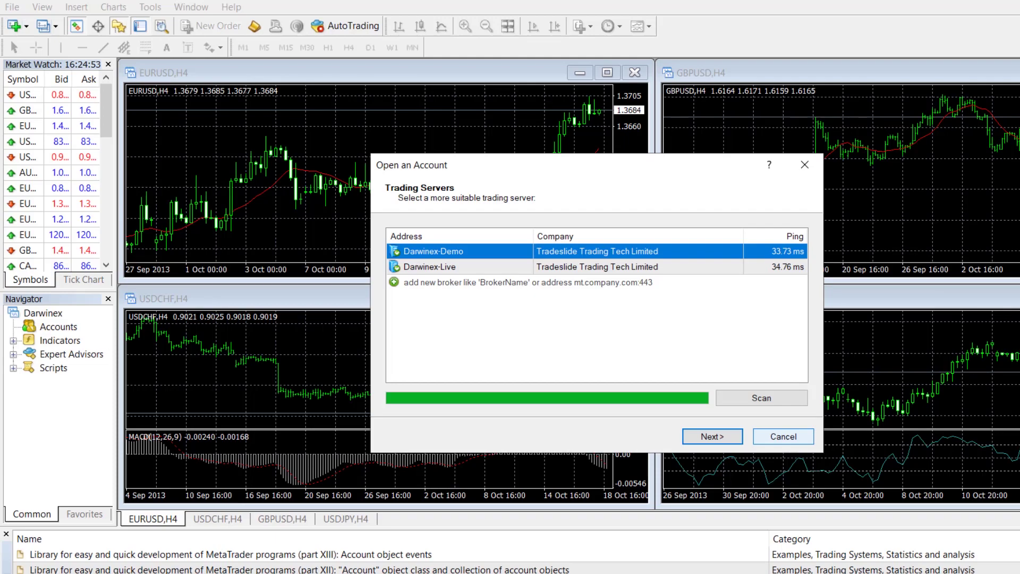
{"action": "left_click", "coordinate": [783, 436]}
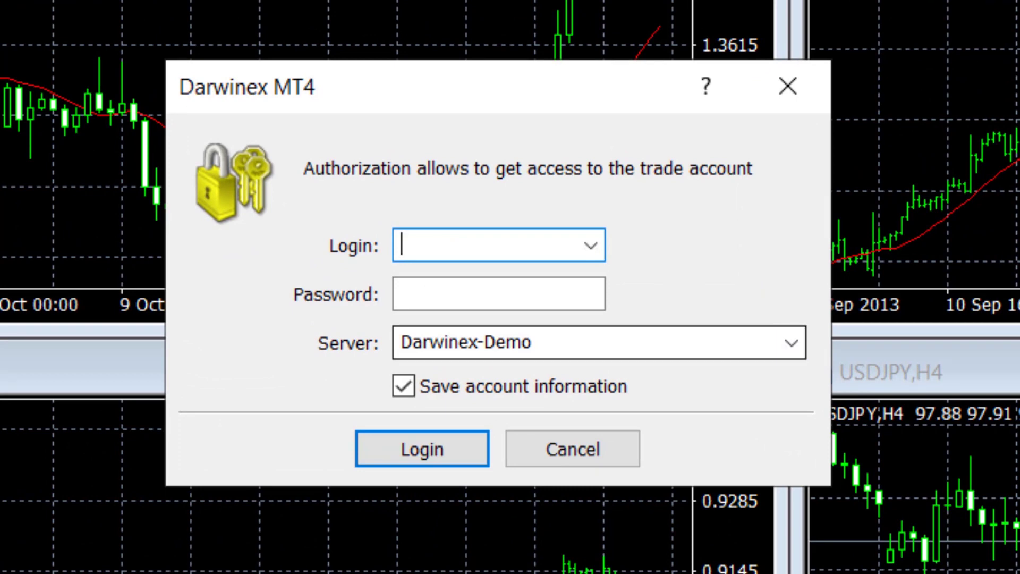
{"action": "left_click", "coordinate": [584, 342]}
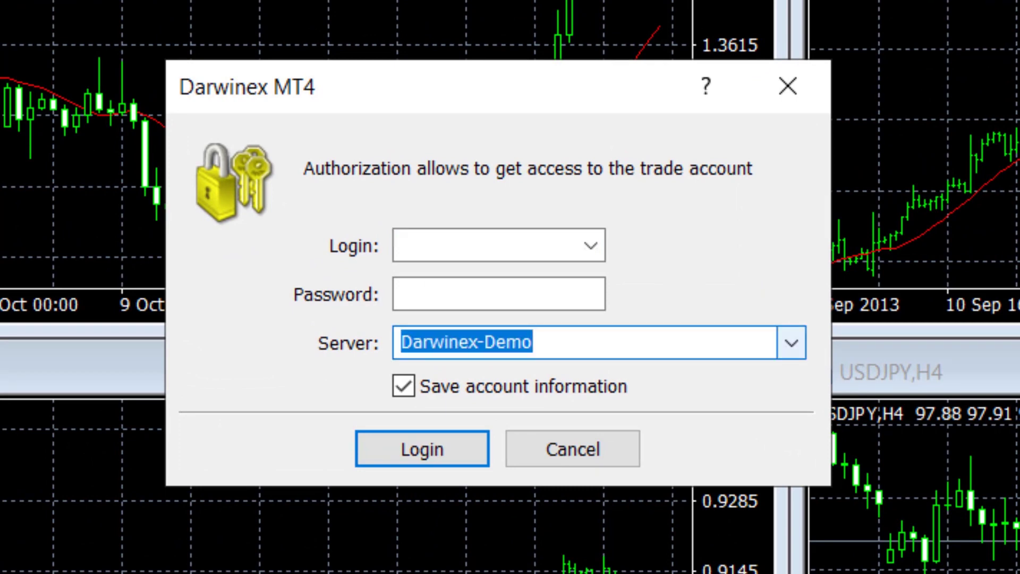
{"action": "key", "text": "alt+Down"}
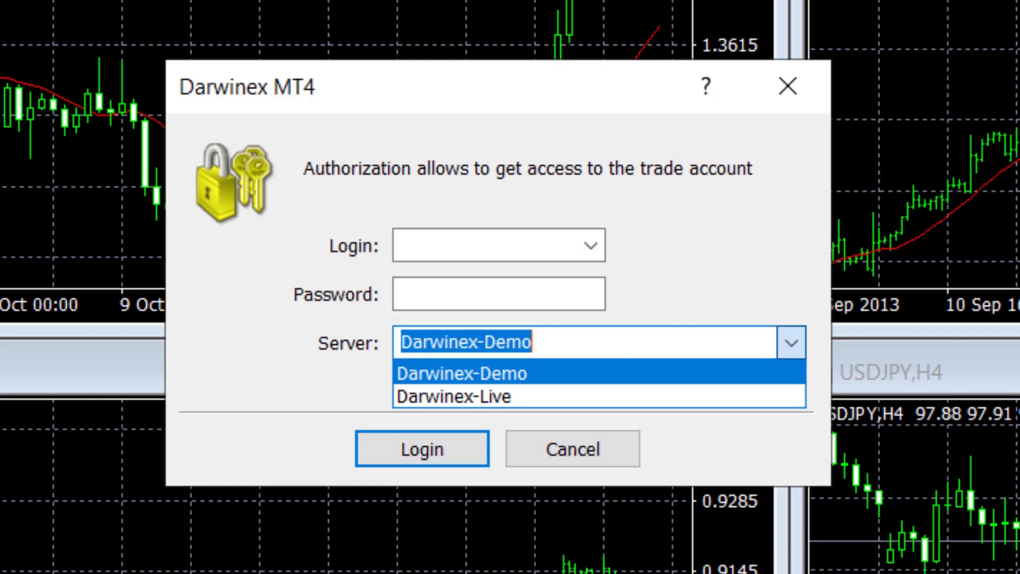
{"action": "key", "text": "Return"}
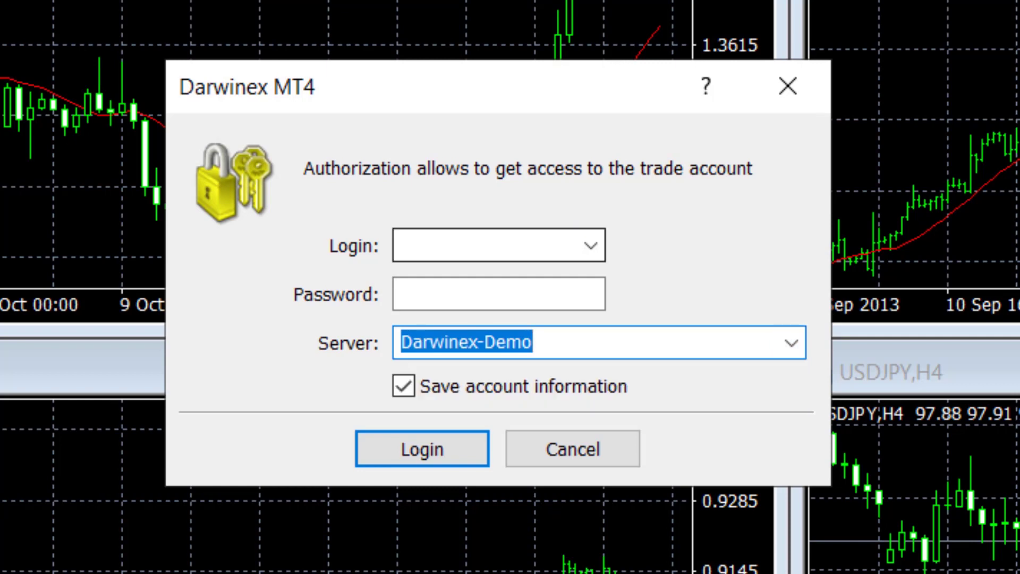
Log in with the demo account's login number and password
{"action": "left_click", "coordinate": [402, 244]}
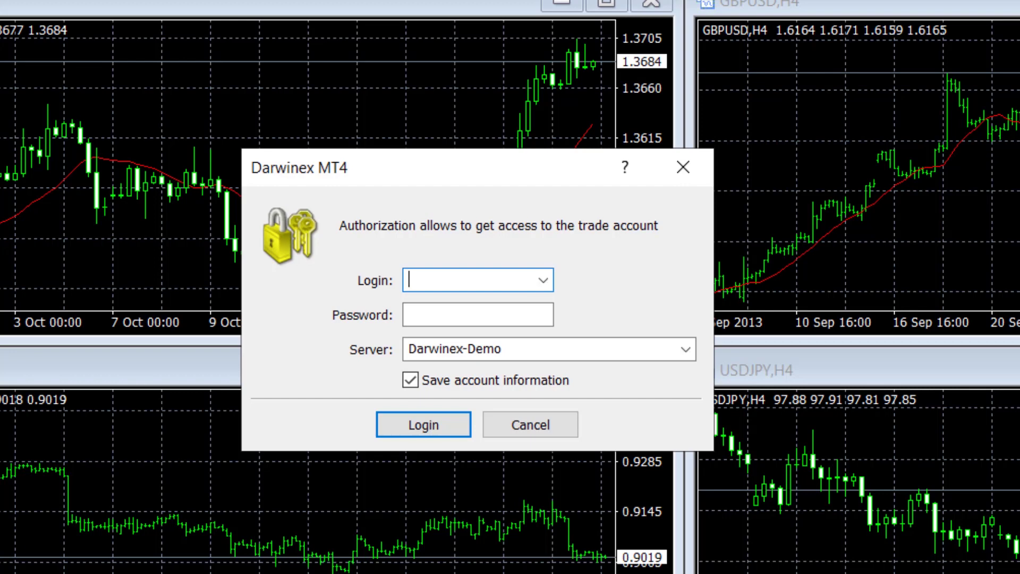
{"action": "key", "text": "Tab"}
{"action": "type", "text": "*******"}
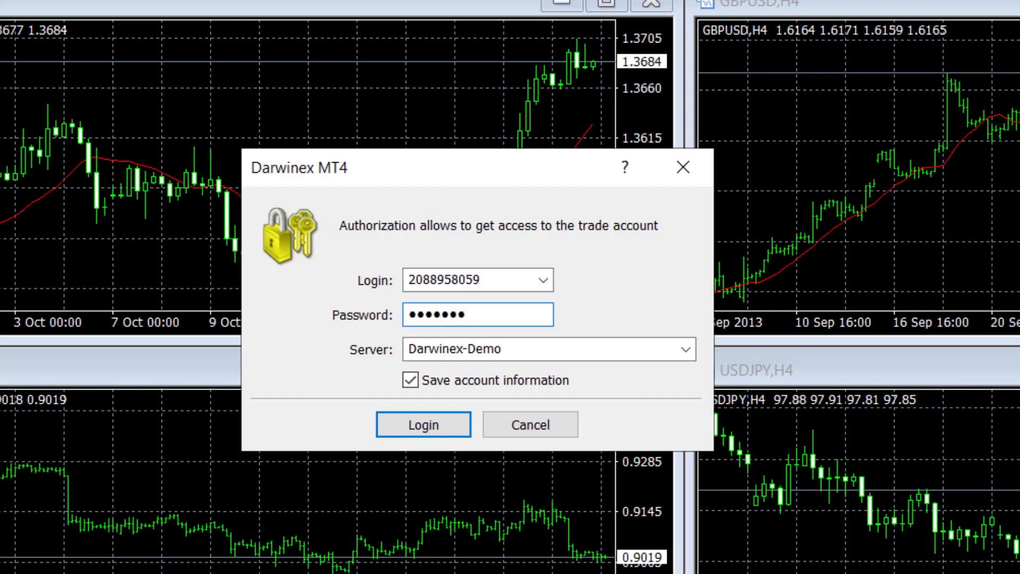
{"action": "key", "text": "Return"}
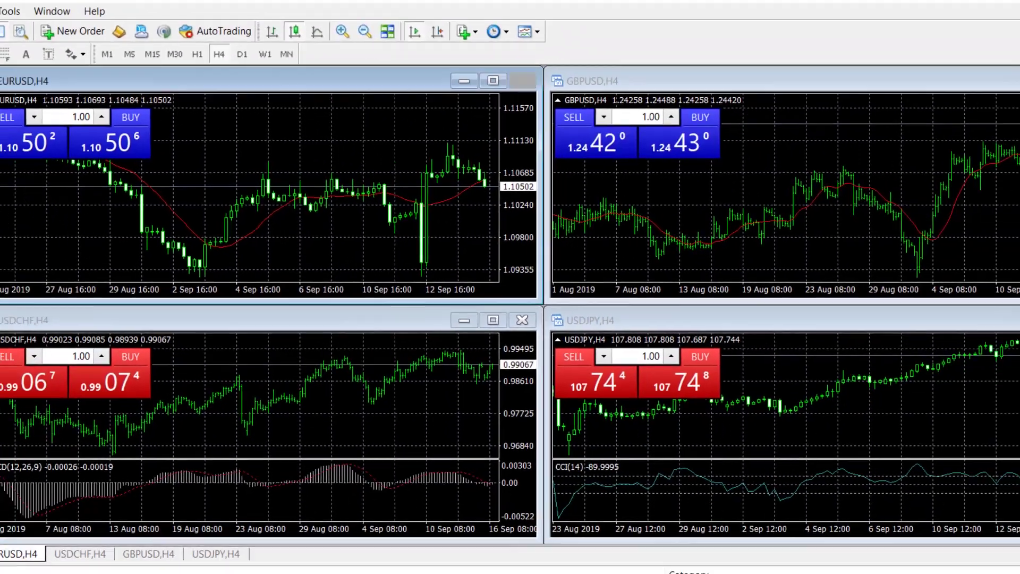
Close the EURUSD, USDCHF and GBPUSD charts and remove the CCI indicator pane from USDJPY
{"action": "left_click", "coordinate": [652, 3]}
{"action": "left_click", "coordinate": [506, 314]}
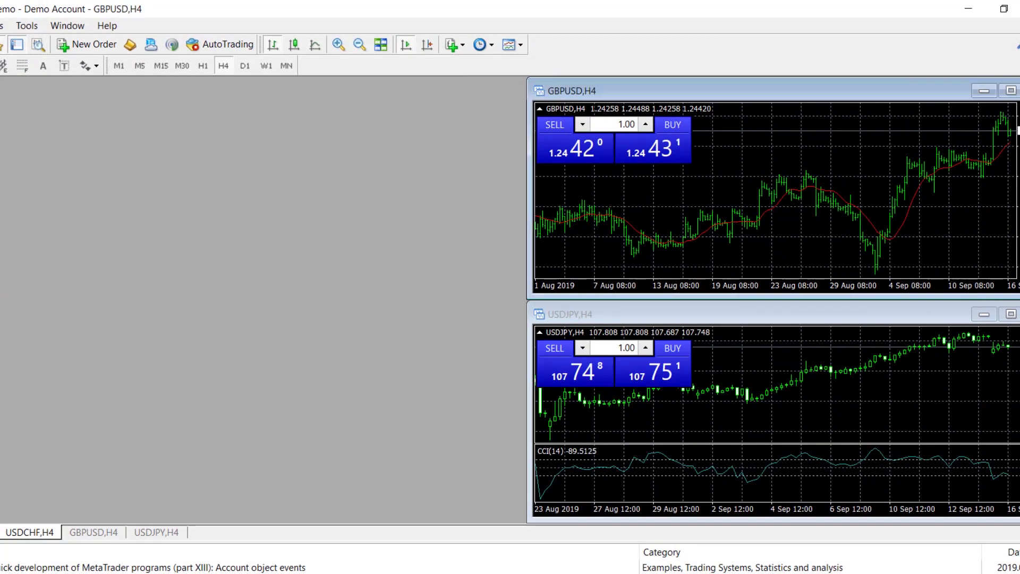
{"action": "key", "text": "ctrl+F4"}
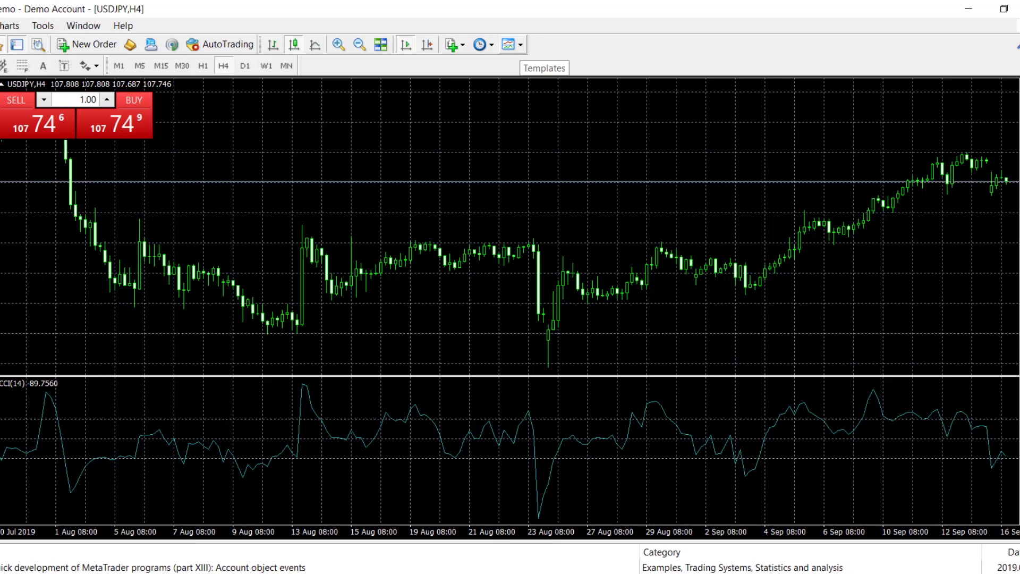
{"action": "left_click", "coordinate": [508, 44]}
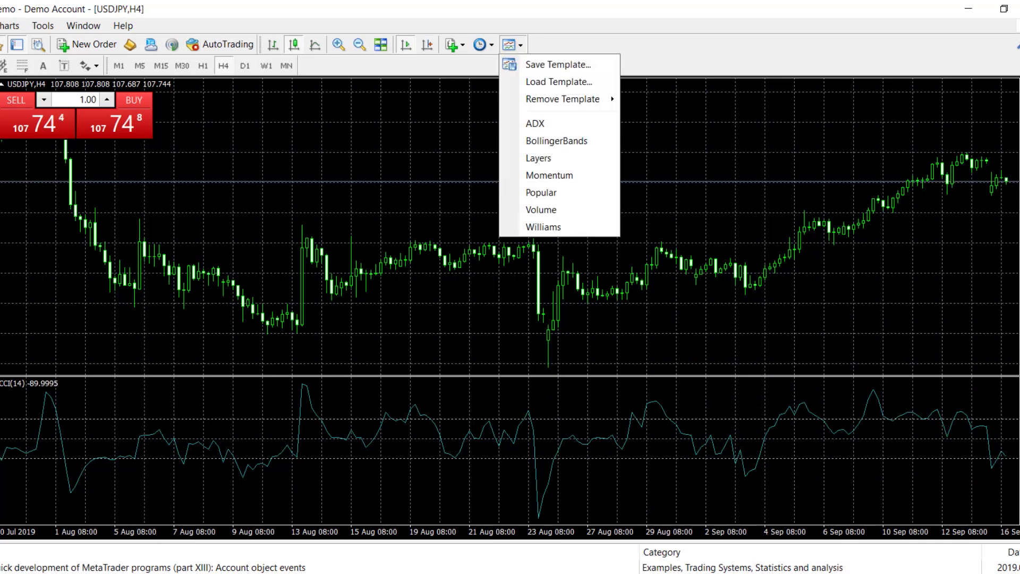
{"action": "right_click", "coordinate": [363, 216]}
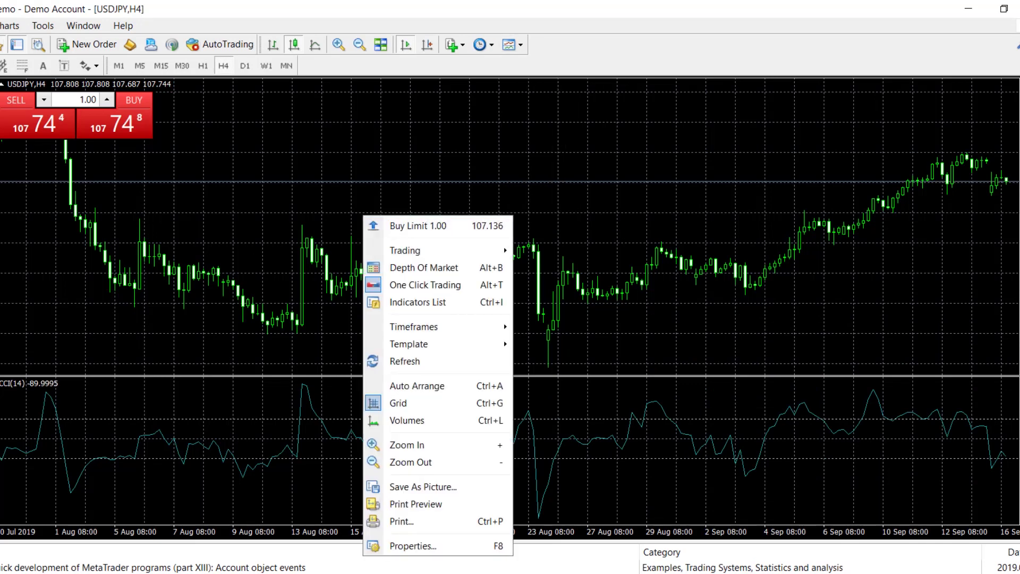
{"action": "right_click", "coordinate": [315, 391]}
{"action": "left_click", "coordinate": [371, 293]}
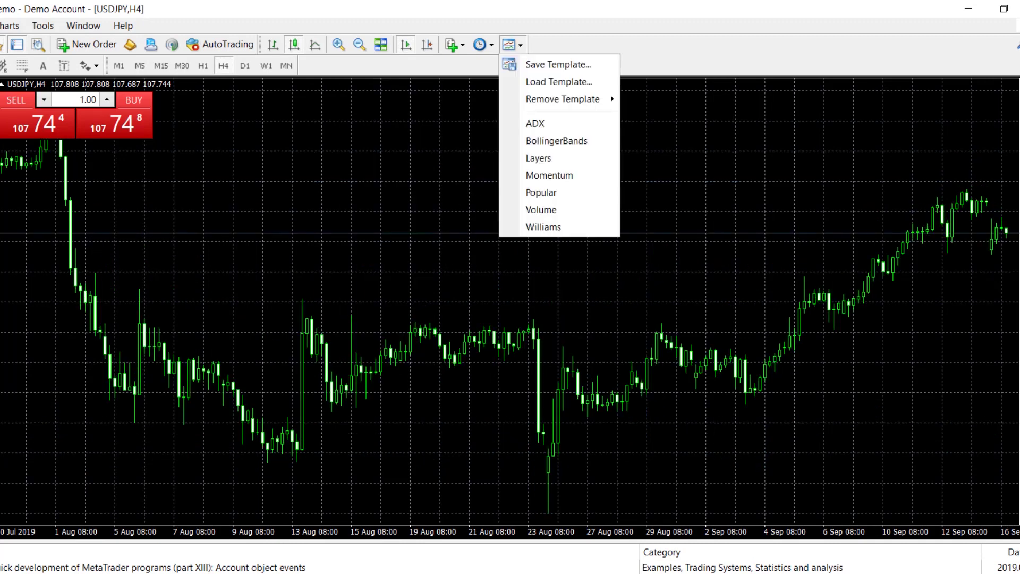
Set the USDJPY chart's colour scheme to Yellow On Black
{"action": "right_click", "coordinate": [402, 171]}
{"action": "left_click", "coordinate": [430, 483]}
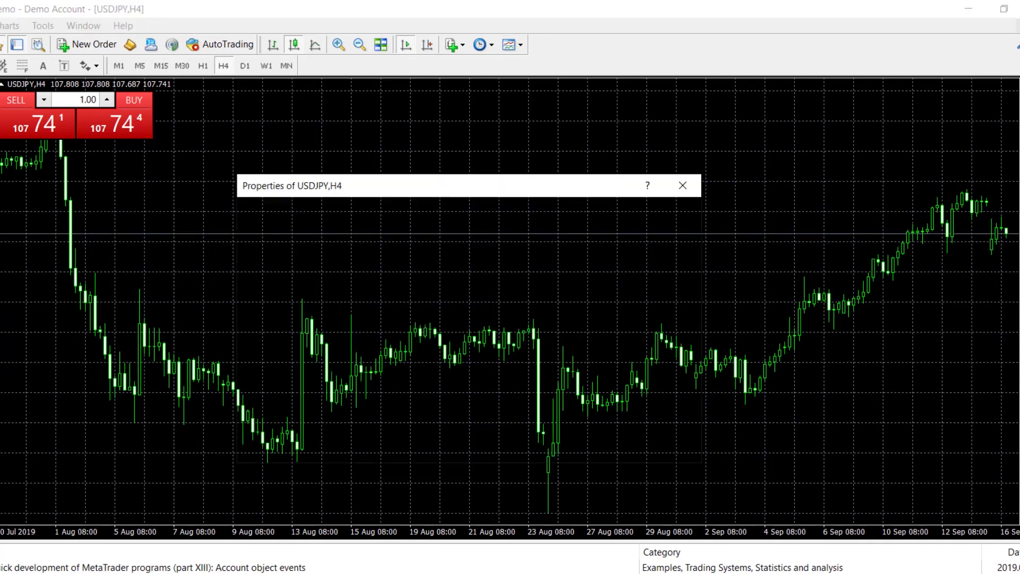
{"action": "left_click", "coordinate": [453, 230]}
{"action": "left_click", "coordinate": [425, 238]}
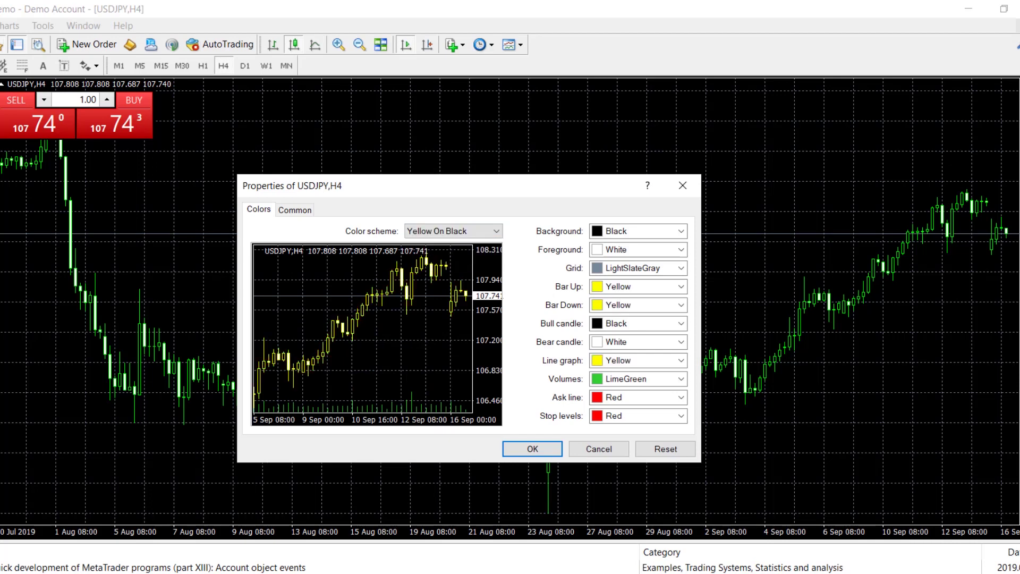
{"action": "left_click", "coordinate": [532, 449]}
Hide the one-click trading panel and grid, enable chart shift, and begin saving a template
{"action": "right_click", "coordinate": [245, 158]}
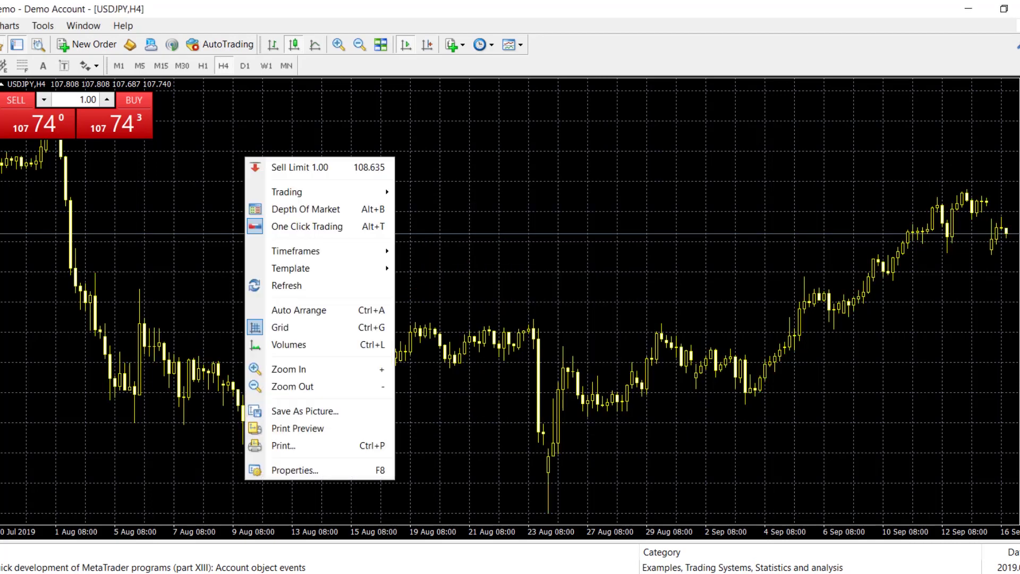
{"action": "left_click", "coordinate": [307, 227]}
{"action": "right_click", "coordinate": [392, 129]}
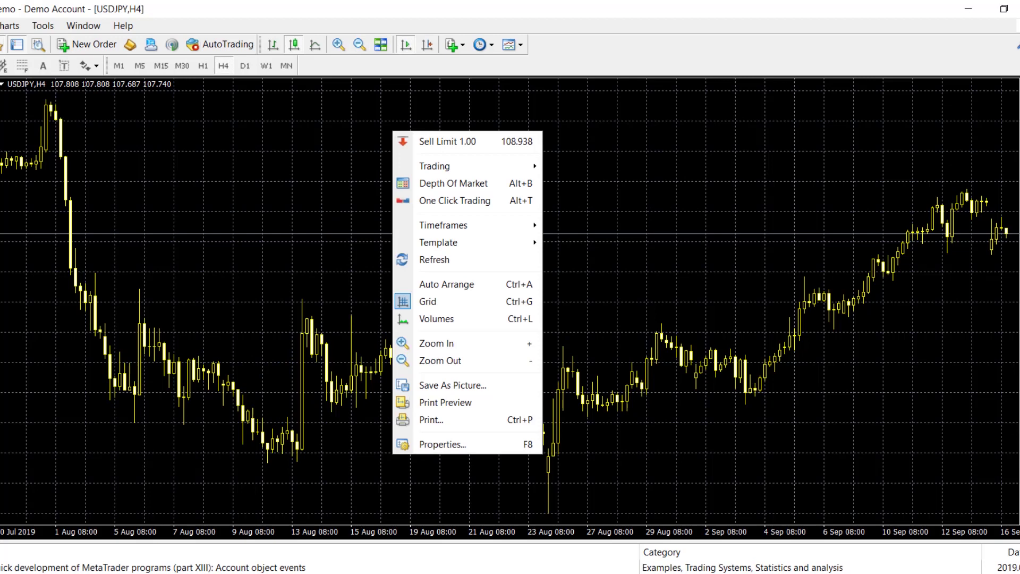
{"action": "left_click", "coordinate": [428, 300]}
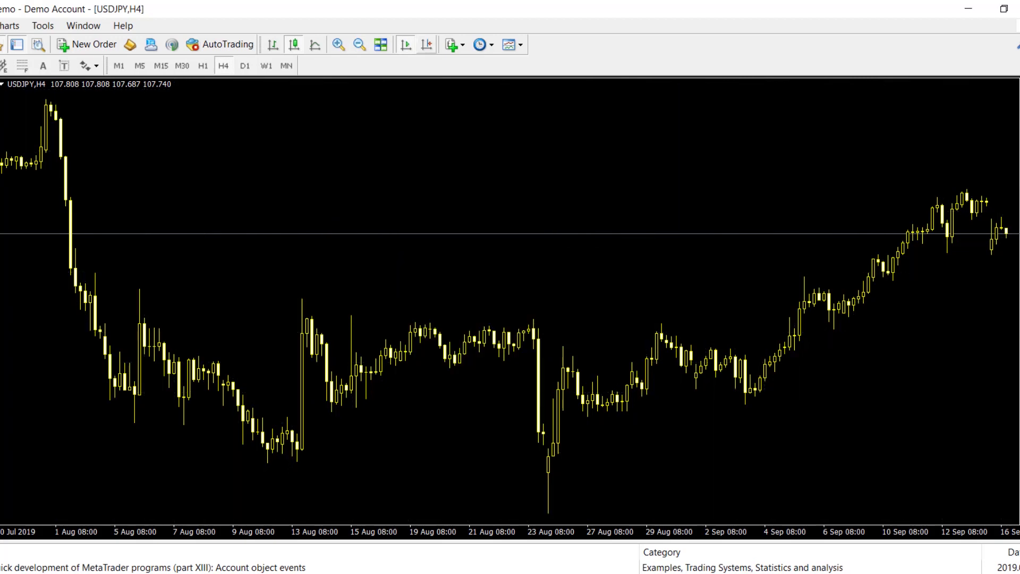
{"action": "left_click", "coordinate": [427, 45]}
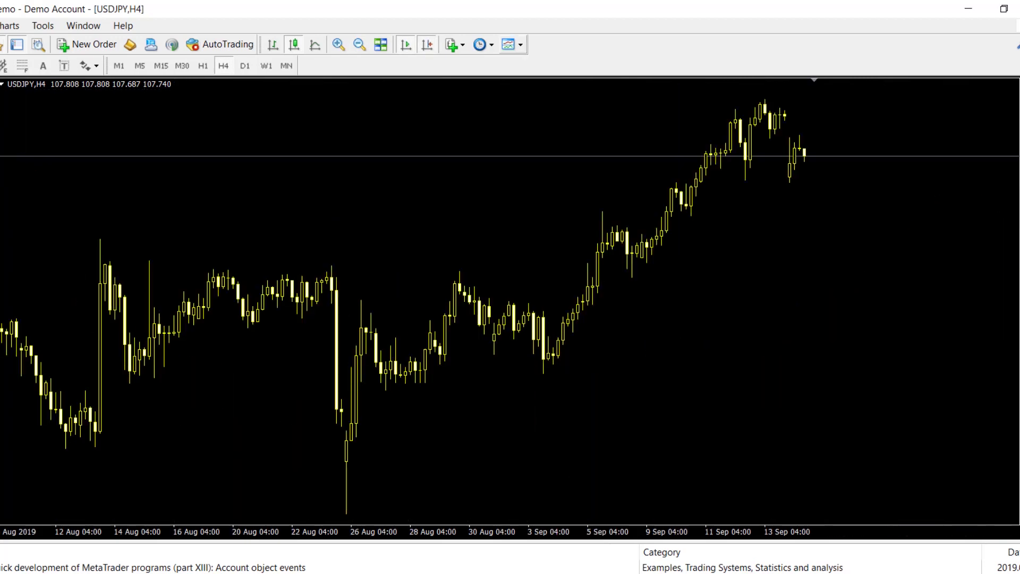
{"action": "left_click", "coordinate": [512, 45]}
{"action": "left_click", "coordinate": [557, 65]}
Save the template as 'default chart', hide all Market Watch symbols, and switch USDJPY to M5
{"action": "type", "text": "default chart"}
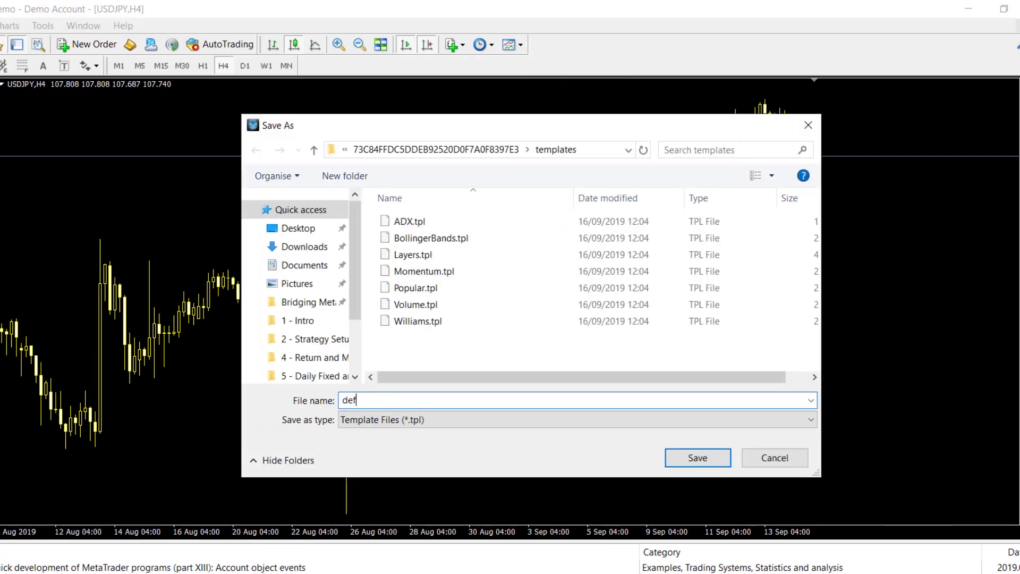
{"action": "key", "text": "Return"}
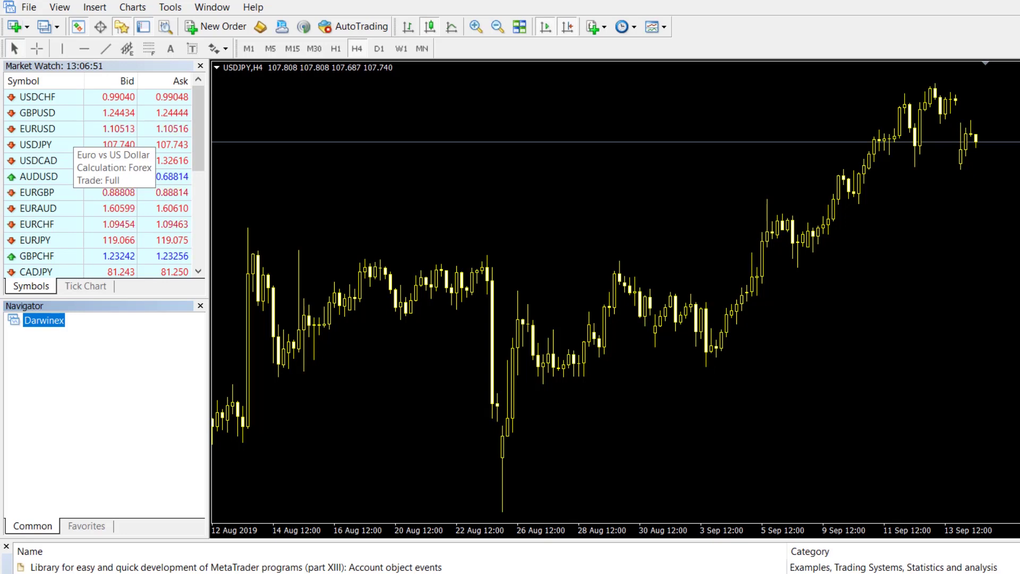
{"action": "right_click", "coordinate": [73, 135]}
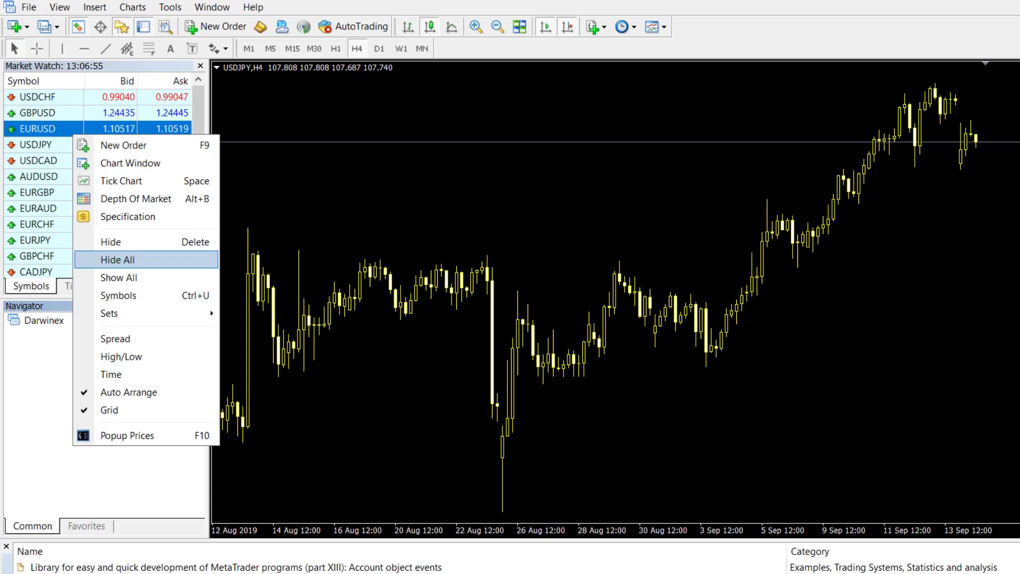
{"action": "left_click", "coordinate": [117, 259]}
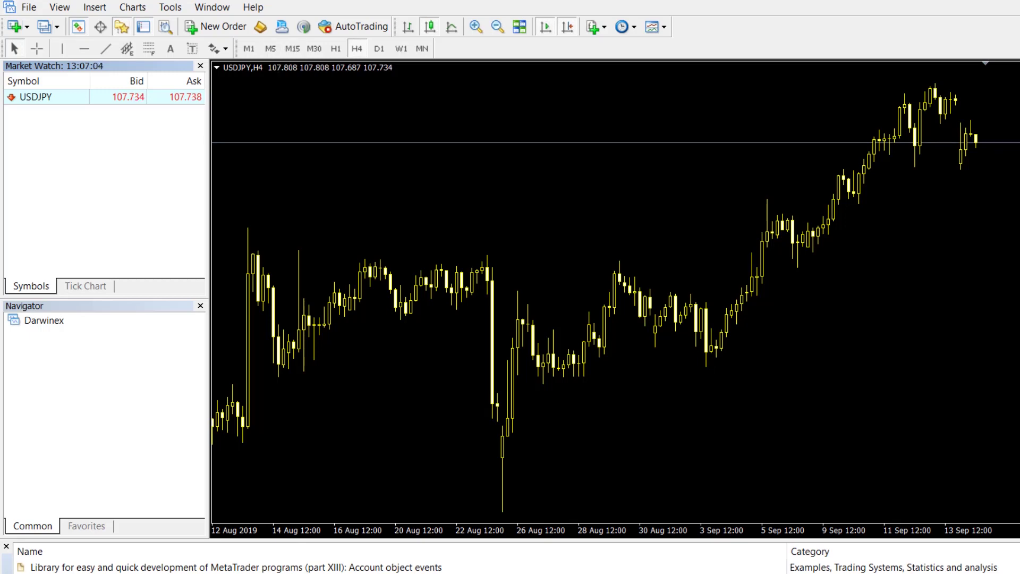
{"action": "left_click", "coordinate": [270, 48]}
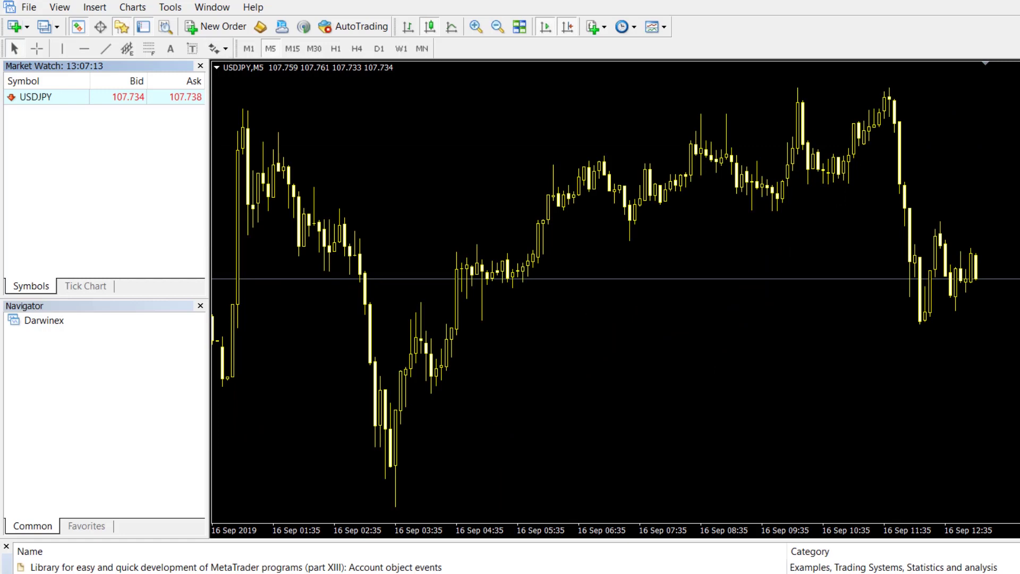
{"action": "left_click", "coordinate": [170, 7]}
In Options > Expert Advisors, allow automated trading and DLL imports
{"action": "left_click", "coordinate": [198, 111]}
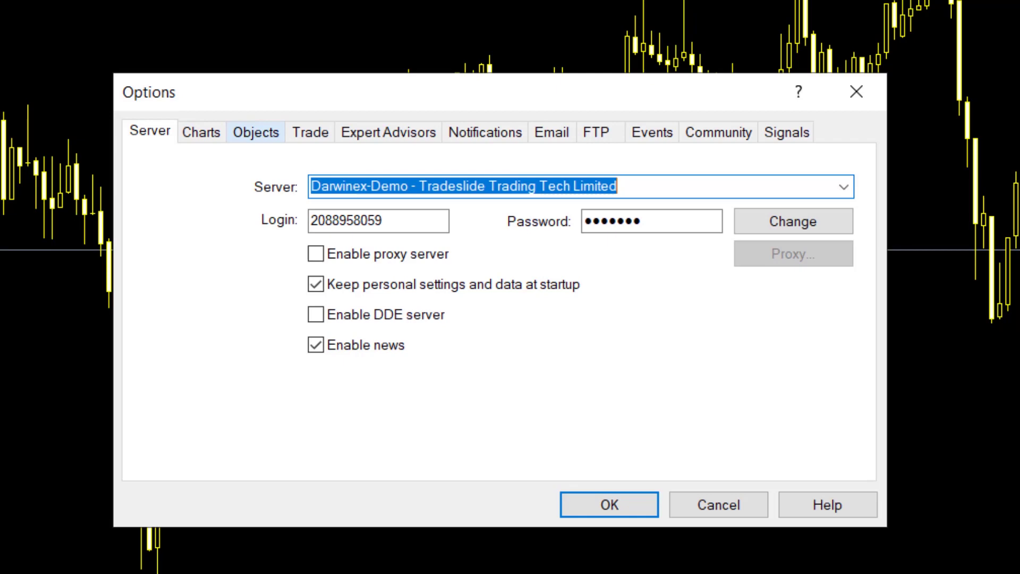
{"action": "left_click", "coordinate": [388, 133]}
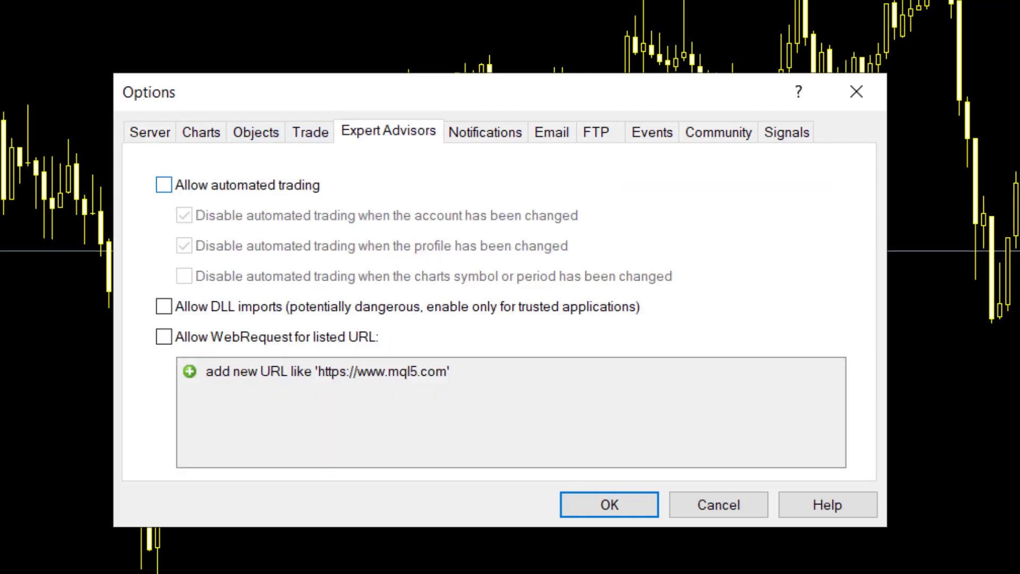
{"action": "left_click", "coordinate": [163, 184]}
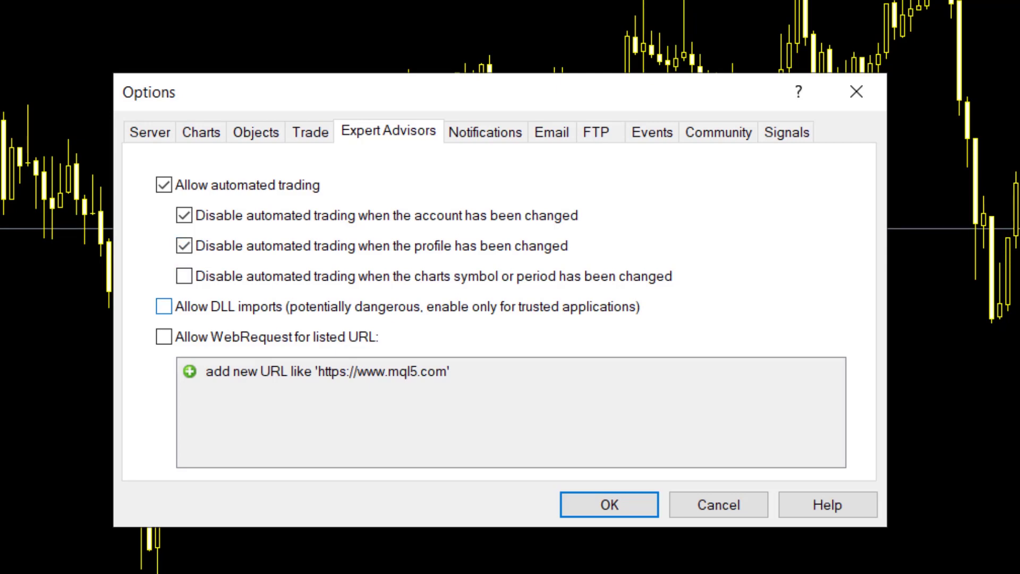
{"action": "left_click", "coordinate": [163, 307]}
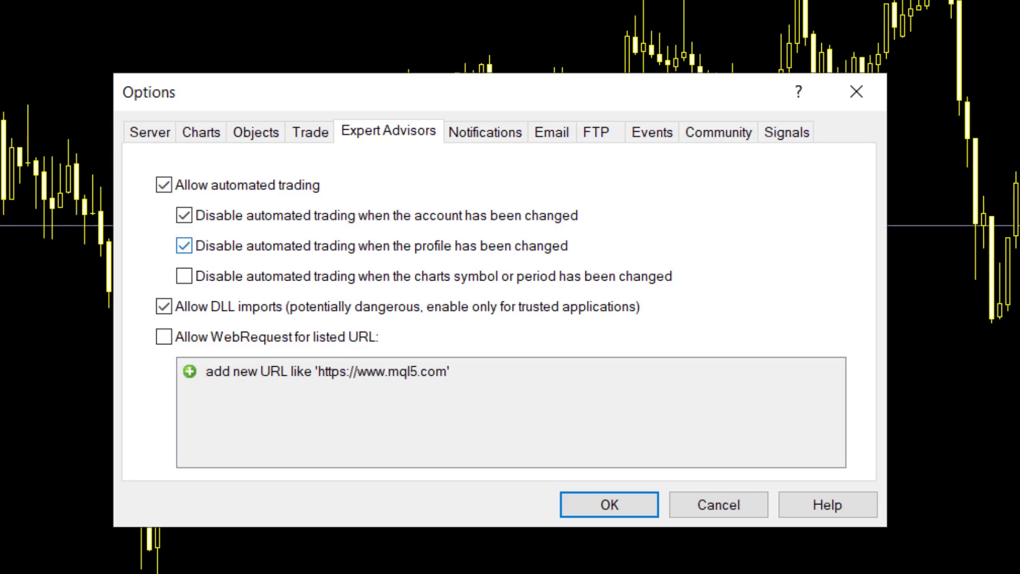
On the Charts tab, set Max bars in history and Max bars in chart to 1
{"action": "left_click", "coordinate": [200, 131]}
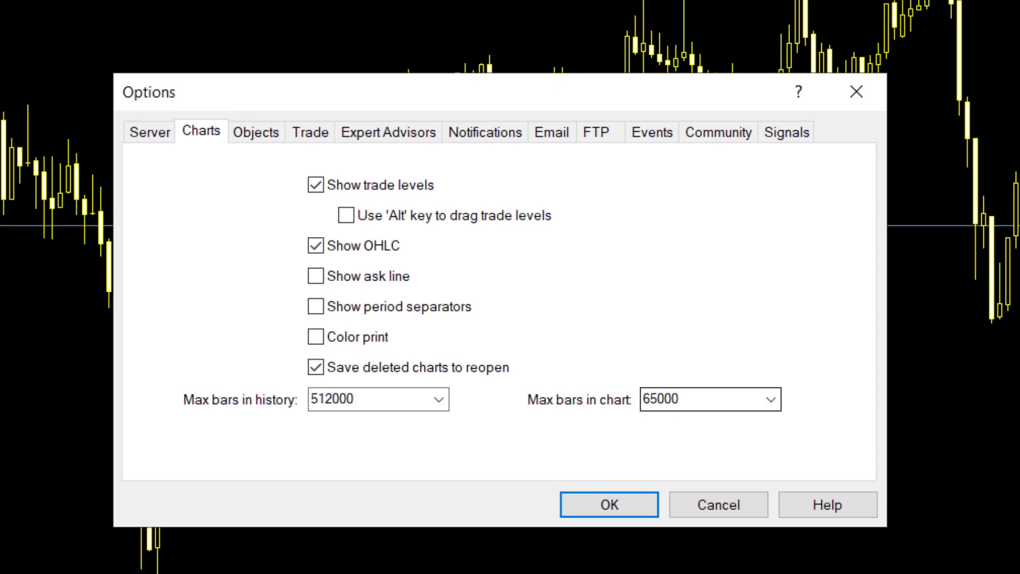
{"action": "double_click", "coordinate": [332, 399]}
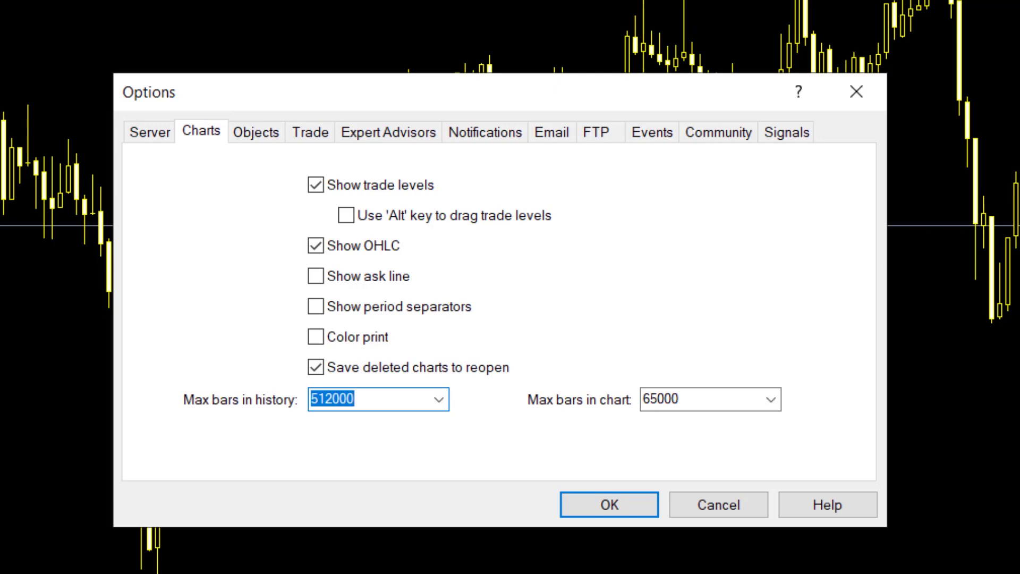
{"action": "type", "text": "1"}
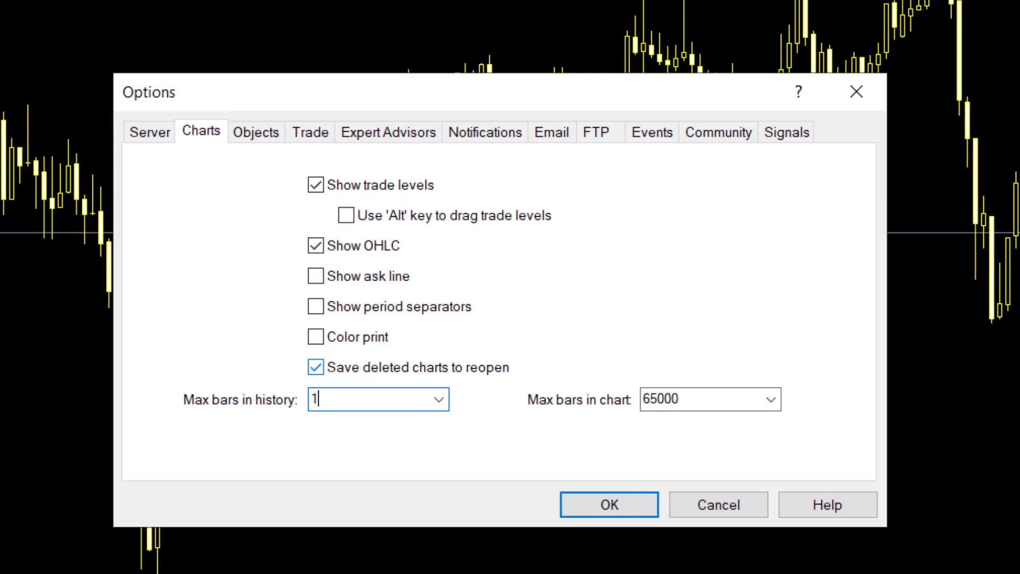
{"action": "key", "text": "Tab"}
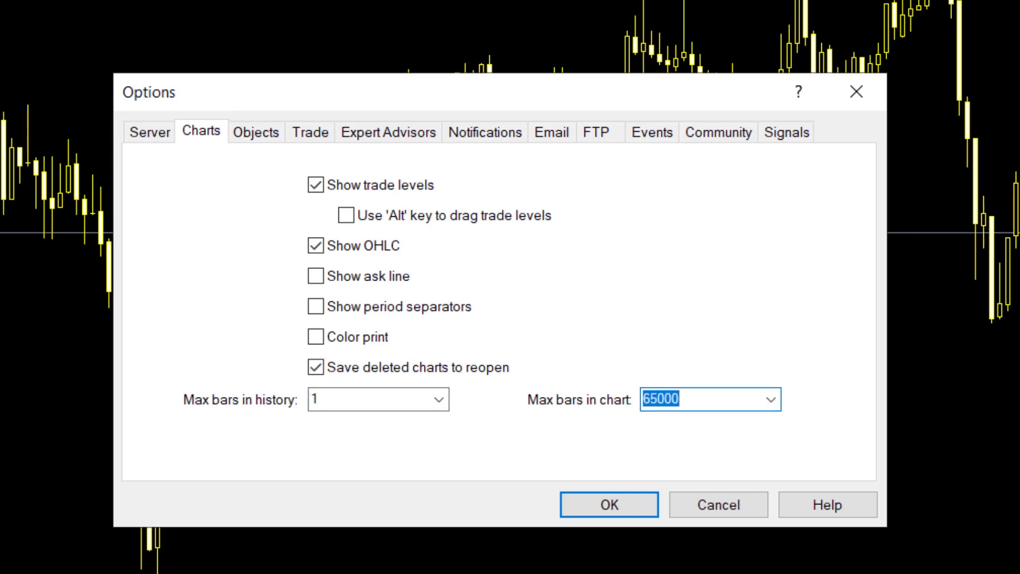
{"action": "type", "text": "1"}
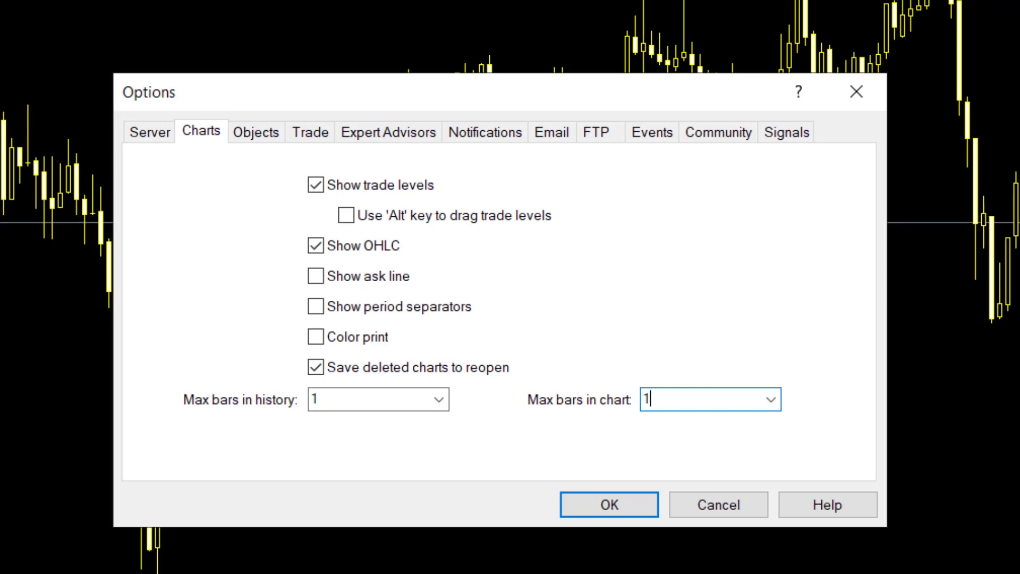
Untick Enable on the Events tab so no event sounds play
{"action": "left_click", "coordinate": [651, 132]}
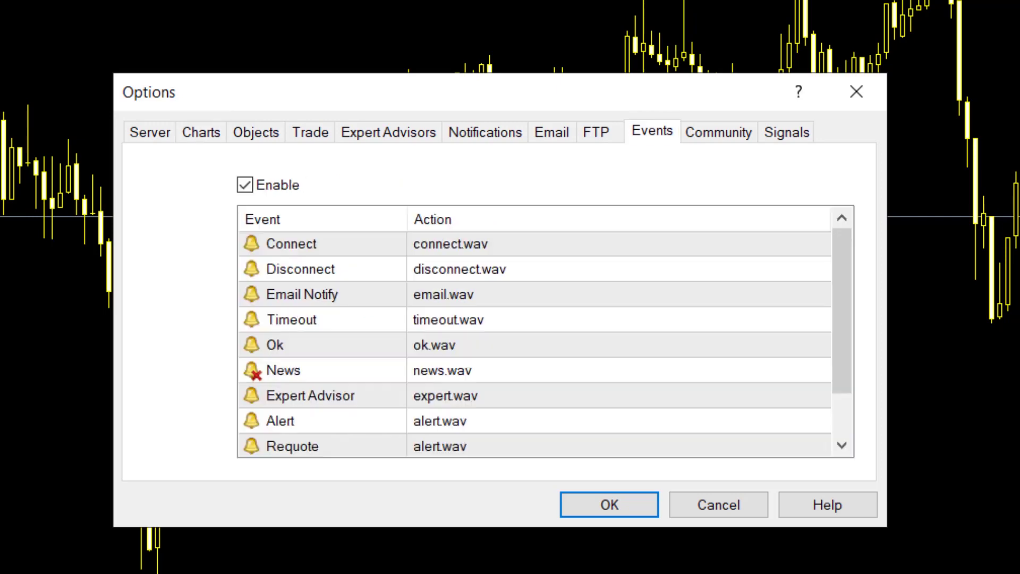
{"action": "left_click", "coordinate": [244, 185]}
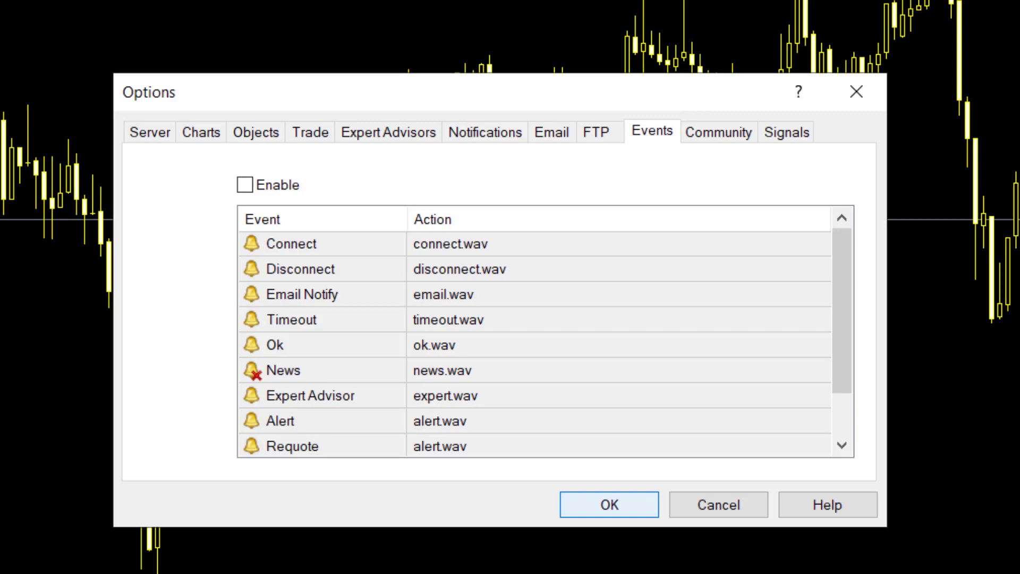
Confirm the Options with OK and open the Darwinex MT4 data folder from the File menu
{"action": "left_click", "coordinate": [610, 504]}
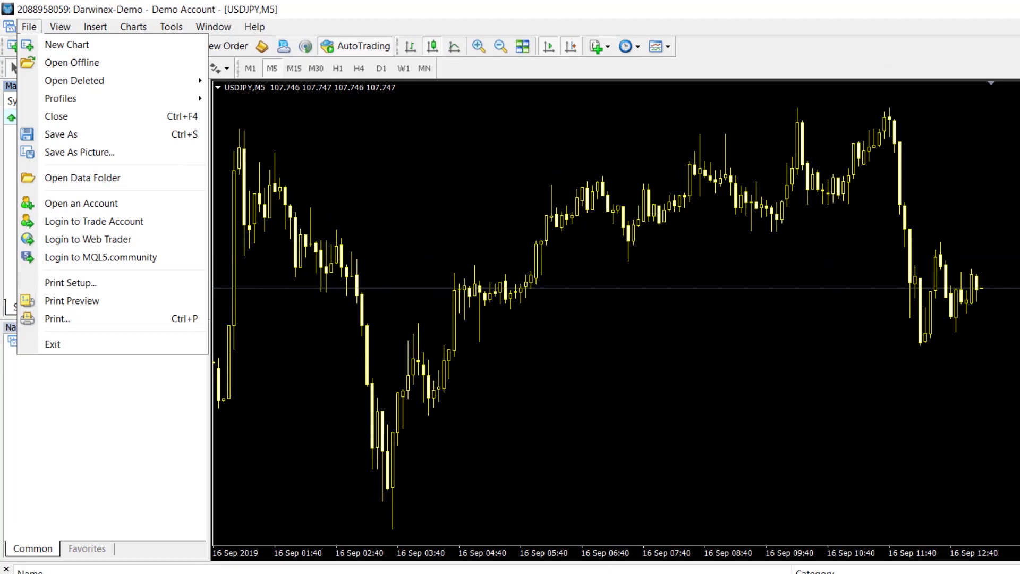
{"action": "left_click", "coordinate": [83, 177]}
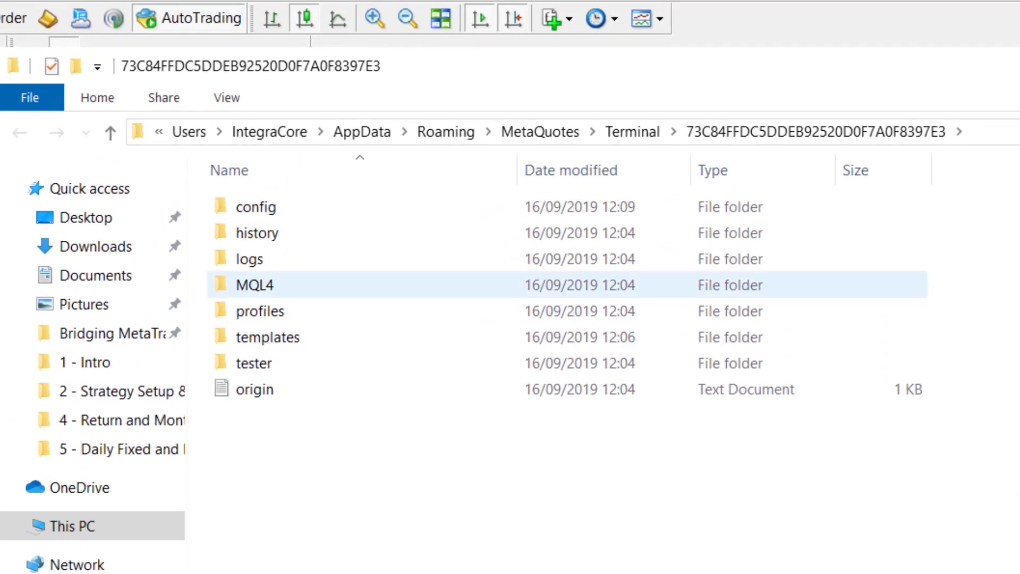
Open the terminal's MQL4\Experts folder and the connector's v2.0.1\mql4 folder side by side
{"action": "double_click", "coordinate": [255, 285]}
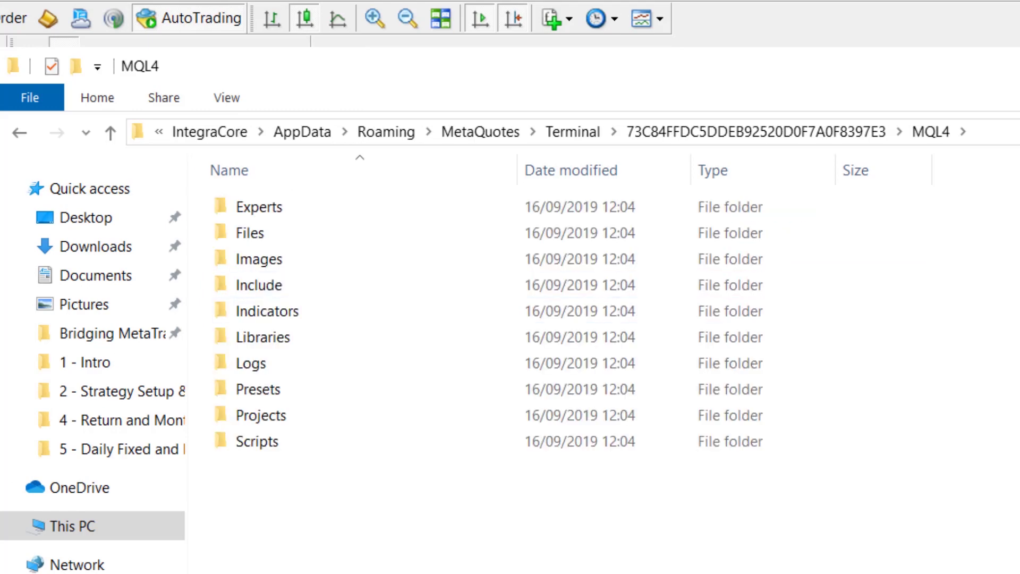
{"action": "double_click", "coordinate": [259, 206]}
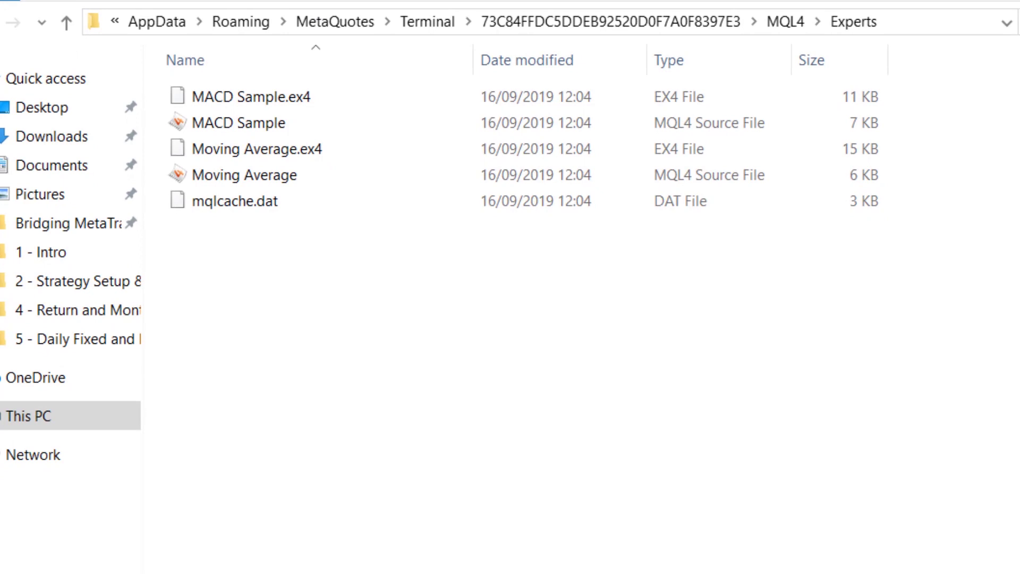
{"action": "key", "text": "alt+Tab"}
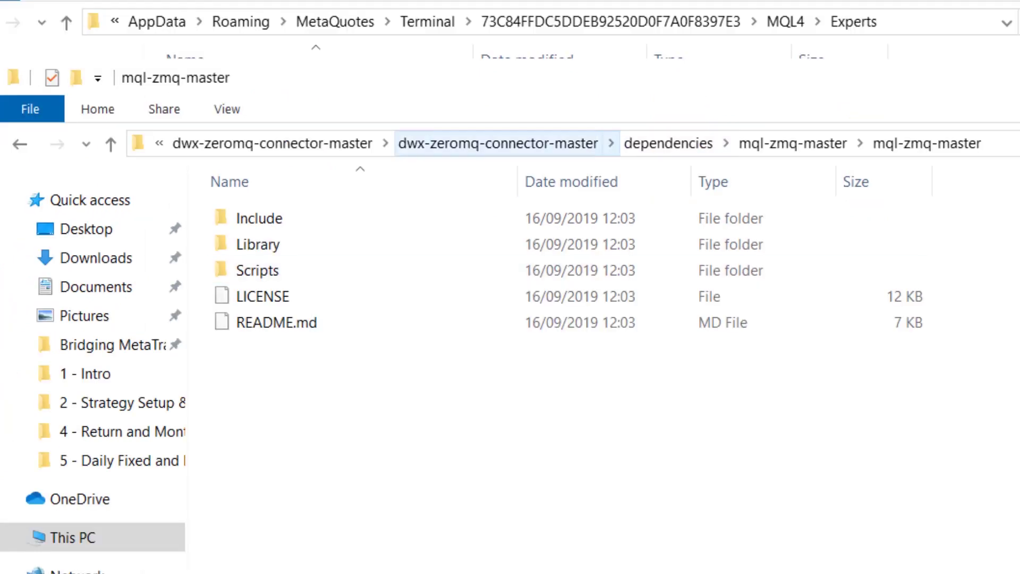
{"action": "left_click", "coordinate": [499, 143]}
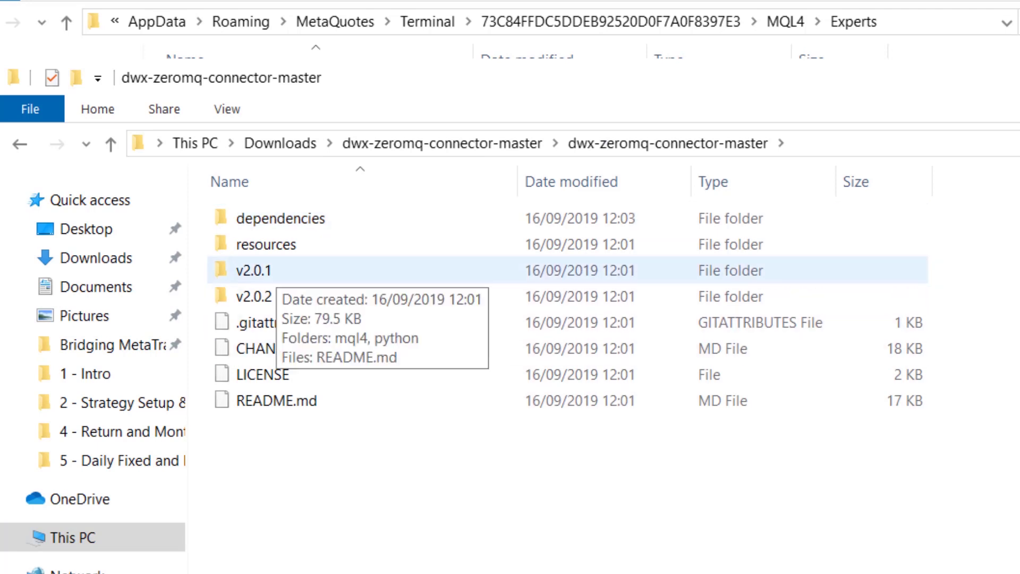
{"action": "double_click", "coordinate": [255, 270]}
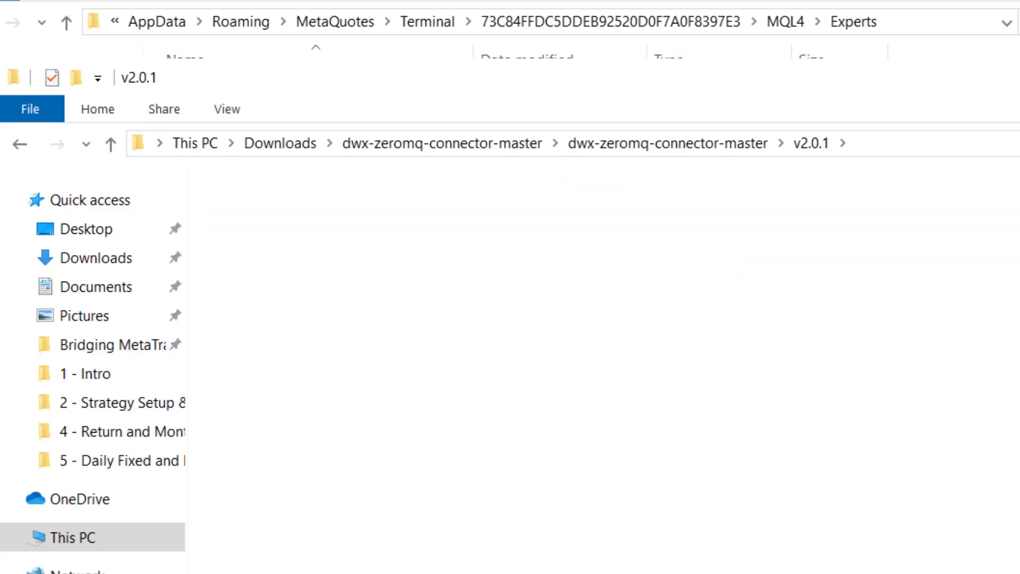
{"action": "double_click", "coordinate": [252, 218]}
Copy the DWX_ZeroMQ_Server_v2.0.1_RC8 file from v2.0.1\mql4 and paste it into MQL4\Experts
{"action": "left_click", "coordinate": [253, 218]}
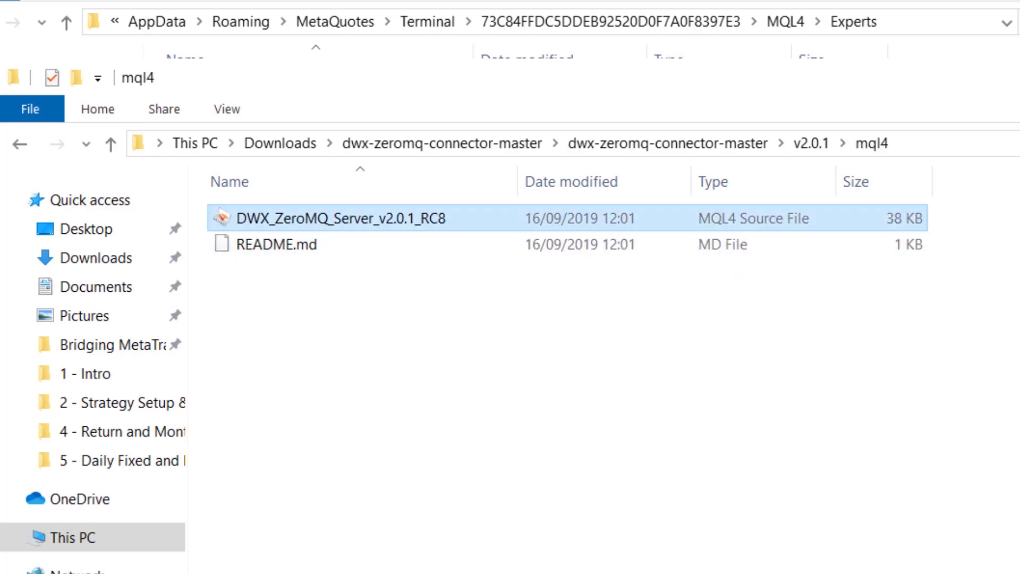
{"action": "right_click", "coordinate": [298, 223]}
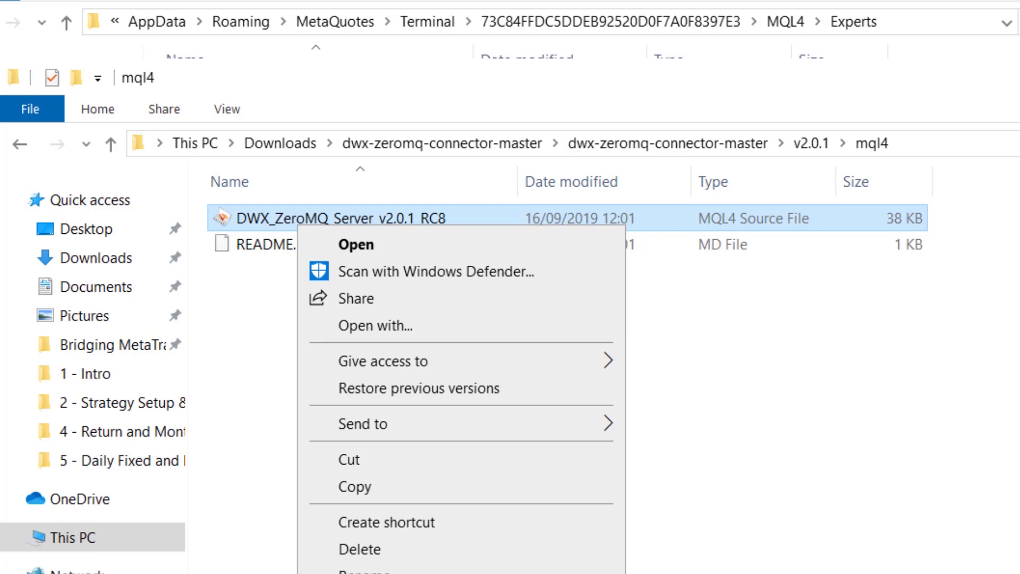
{"action": "left_click", "coordinate": [354, 487]}
{"action": "key", "text": "alt+Tab"}
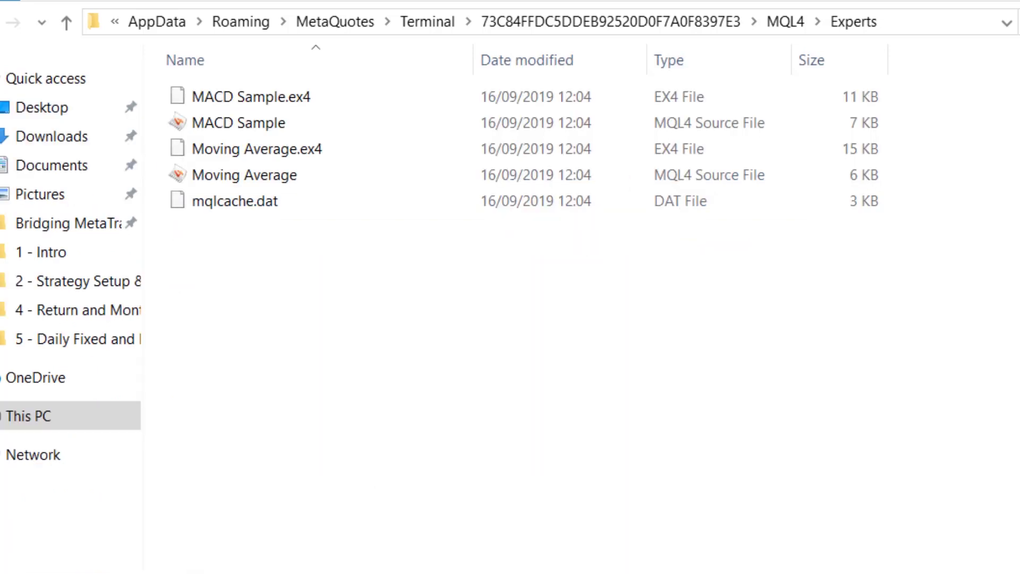
{"action": "right_click", "coordinate": [403, 303]}
{"action": "left_click", "coordinate": [461, 474]}
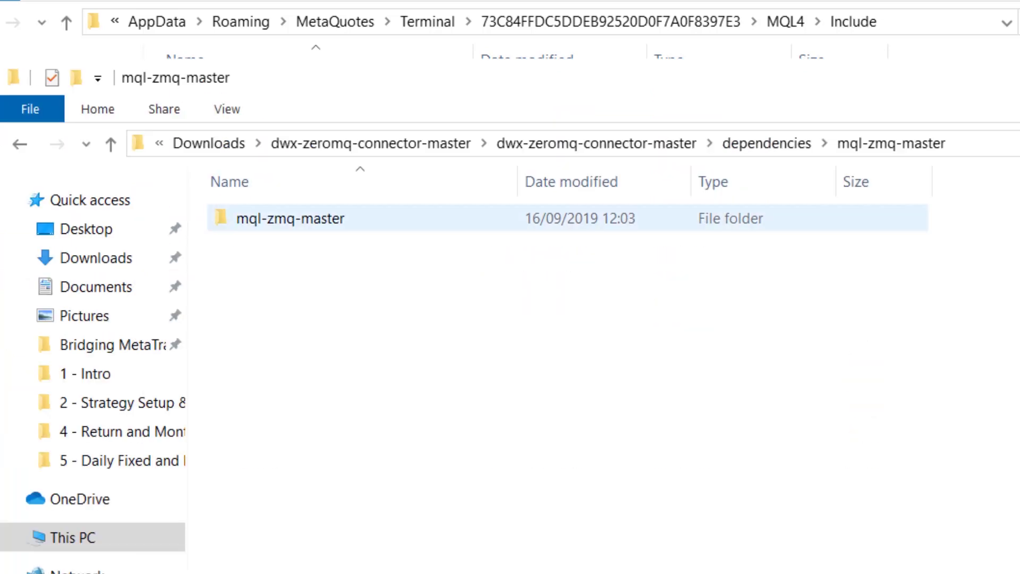
Paste the Mql and Zmq folders from mql-zmq-master\Include into MQL4\Include, then return to MQL4
{"action": "double_click", "coordinate": [290, 218]}
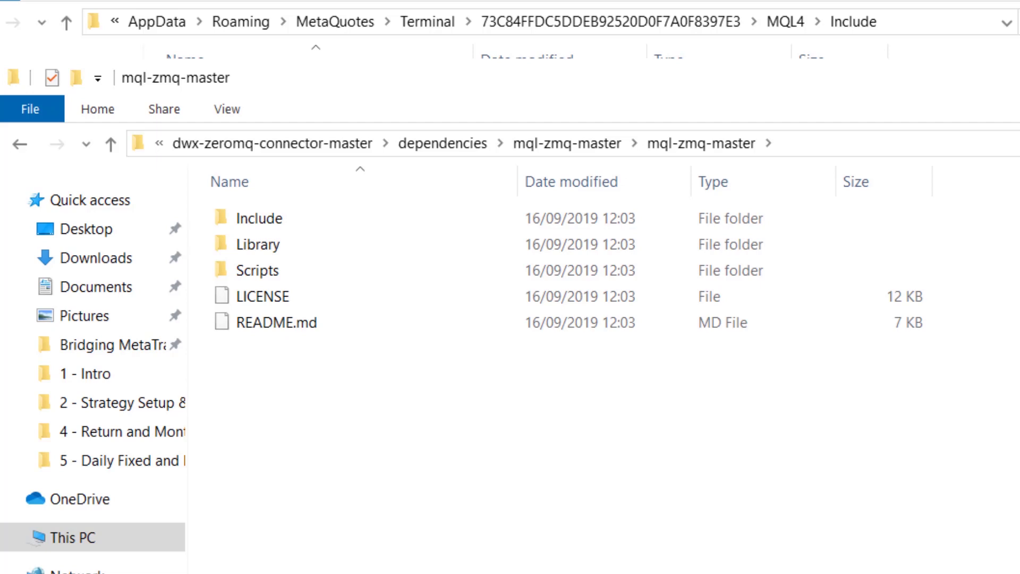
{"action": "double_click", "coordinate": [290, 218]}
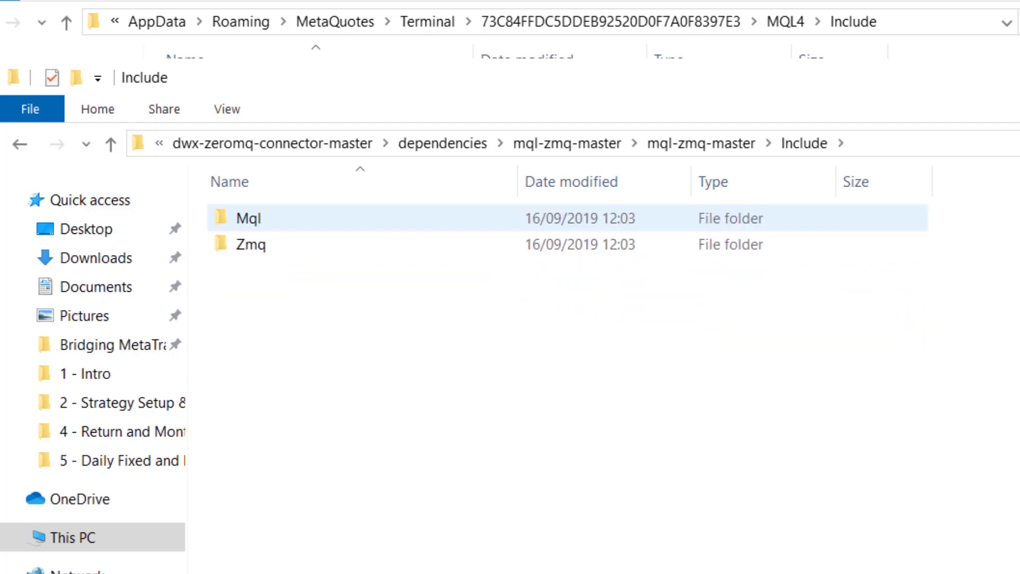
{"action": "left_click", "coordinate": [249, 218]}
{"action": "left_click", "coordinate": [251, 244], "text": "shift"}
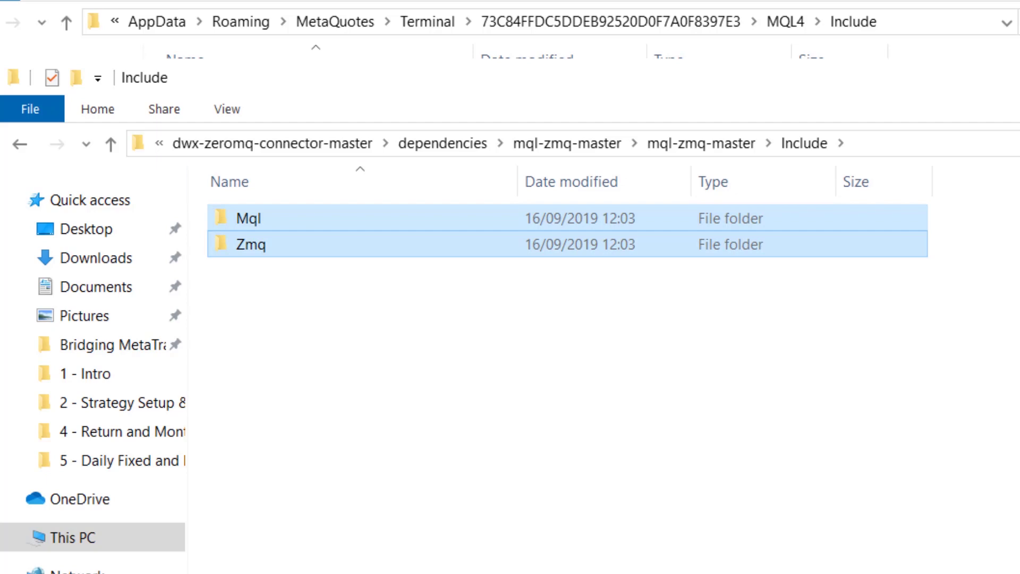
{"action": "key", "text": "alt+Tab"}
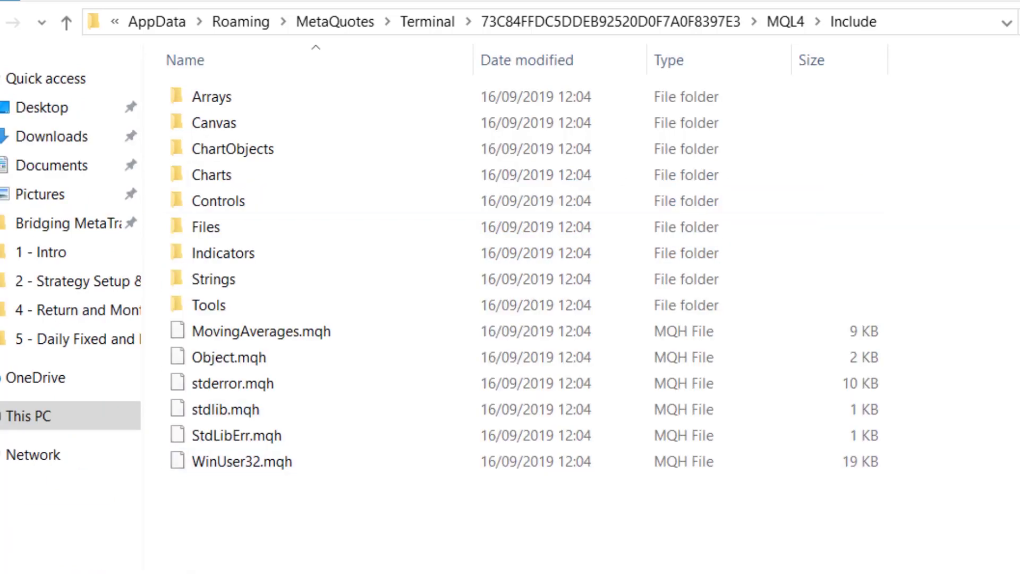
{"action": "key", "text": "ctrl+v"}
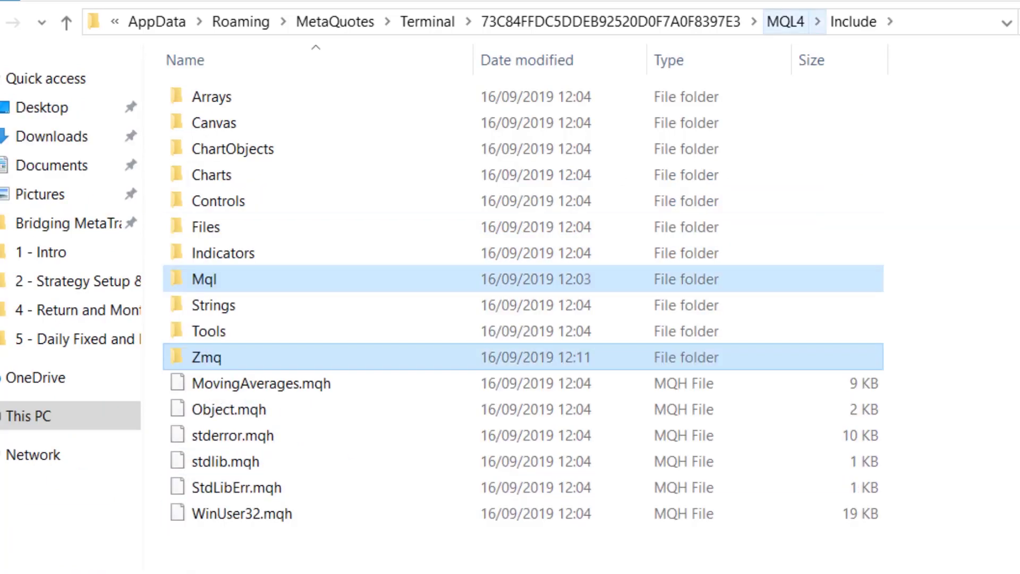
{"action": "left_click", "coordinate": [785, 21]}
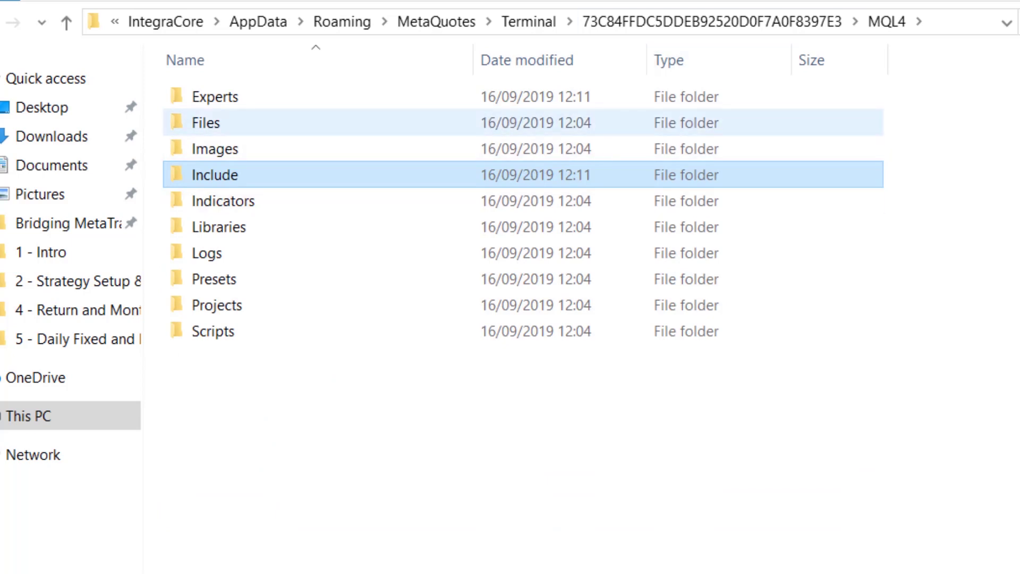
Copy libsodium.dll and libzmq.dll from Library\MT4 into MQL4\Libraries
{"action": "double_click", "coordinate": [219, 227]}
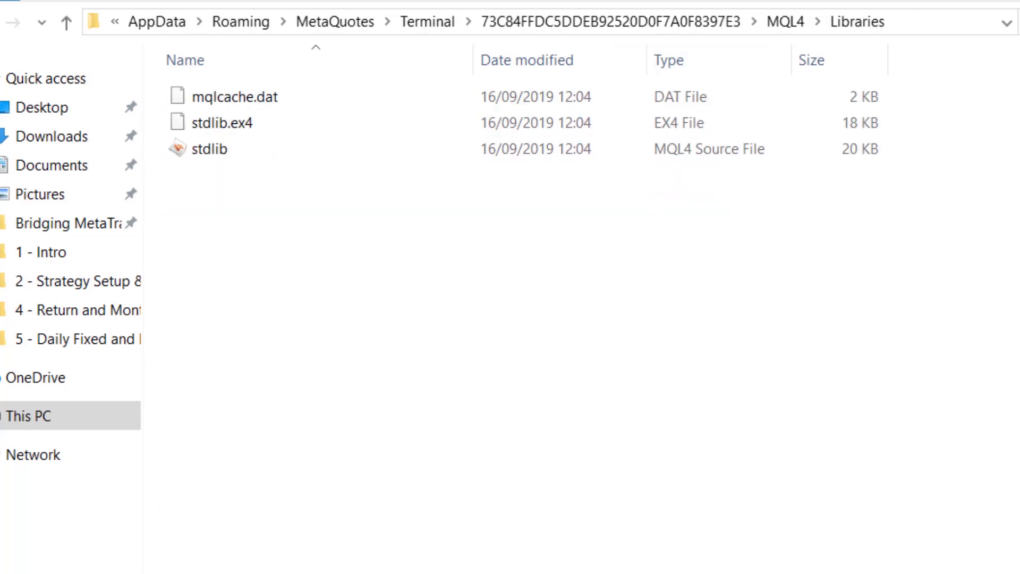
{"action": "key", "text": "alt+Tab"}
{"action": "left_click", "coordinate": [701, 143]}
{"action": "double_click", "coordinate": [250, 244]}
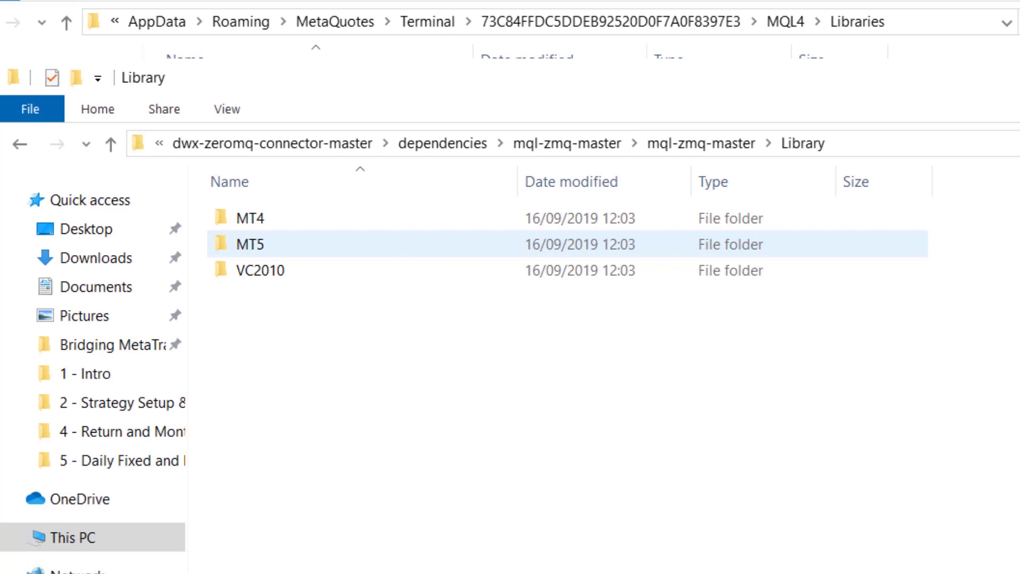
{"action": "double_click", "coordinate": [250, 218]}
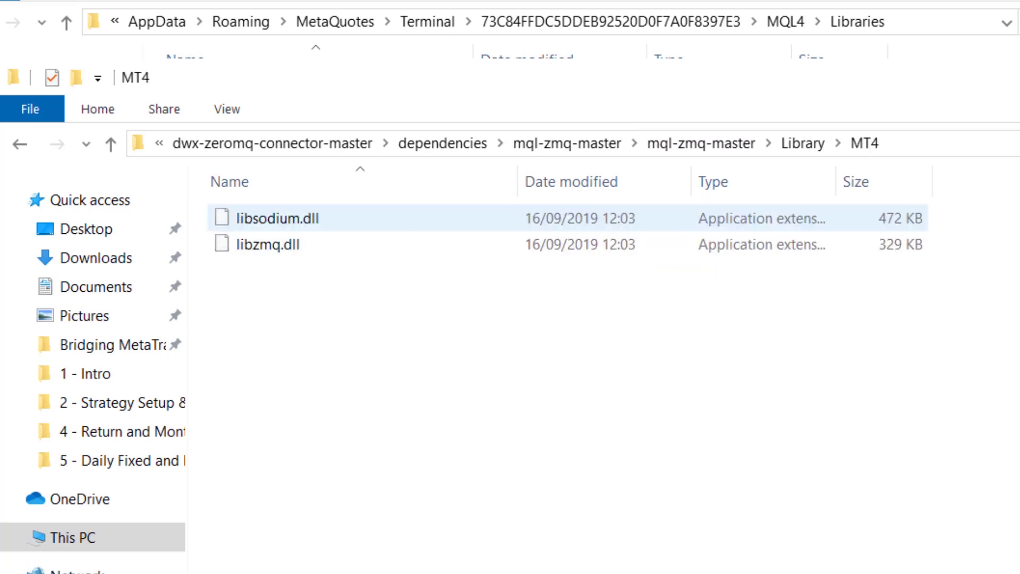
{"action": "left_click", "coordinate": [276, 218]}
{"action": "left_click", "coordinate": [268, 244], "text": "shift"}
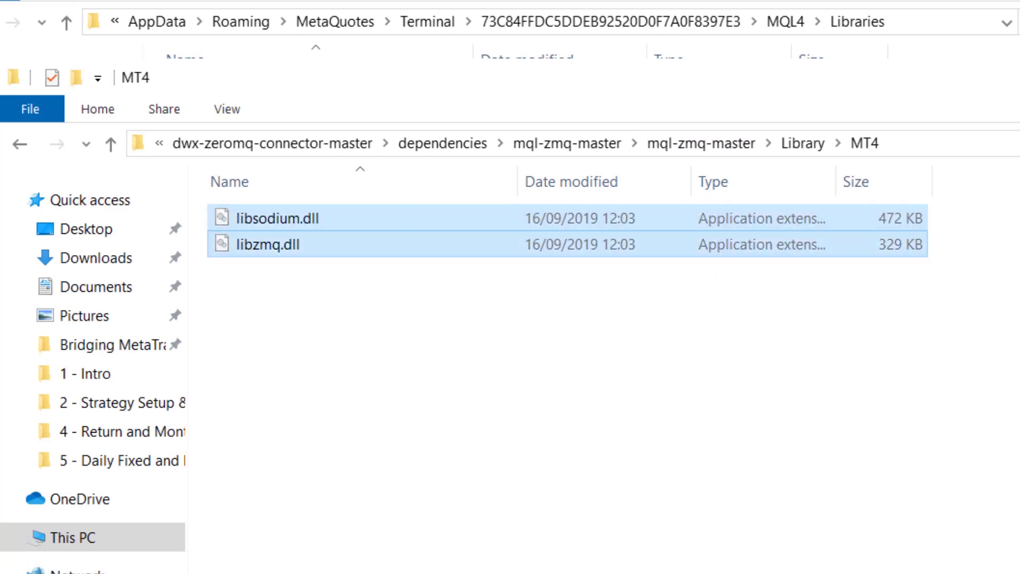
{"action": "key", "text": "alt+Tab"}
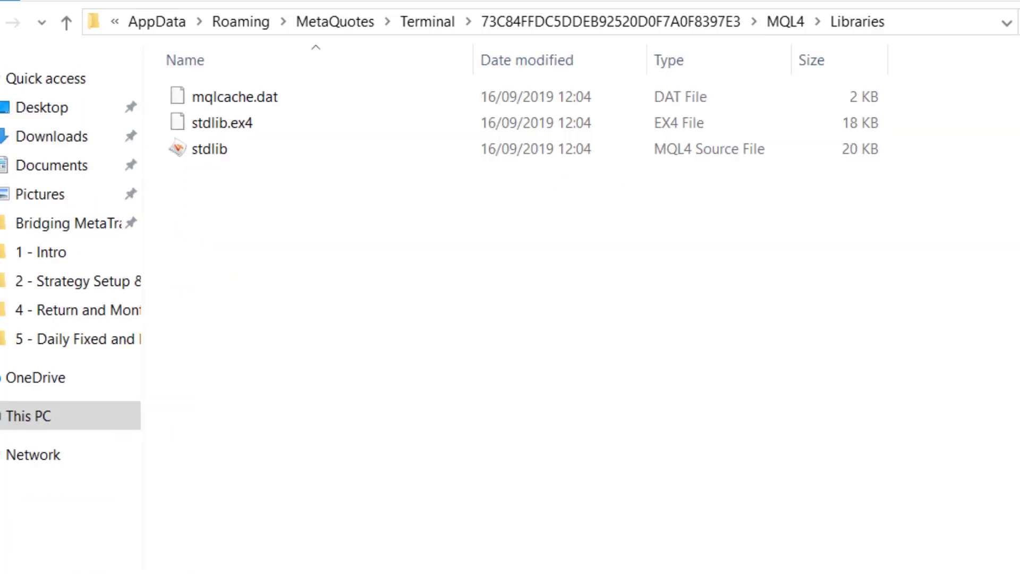
{"action": "key", "text": "ctrl+v"}
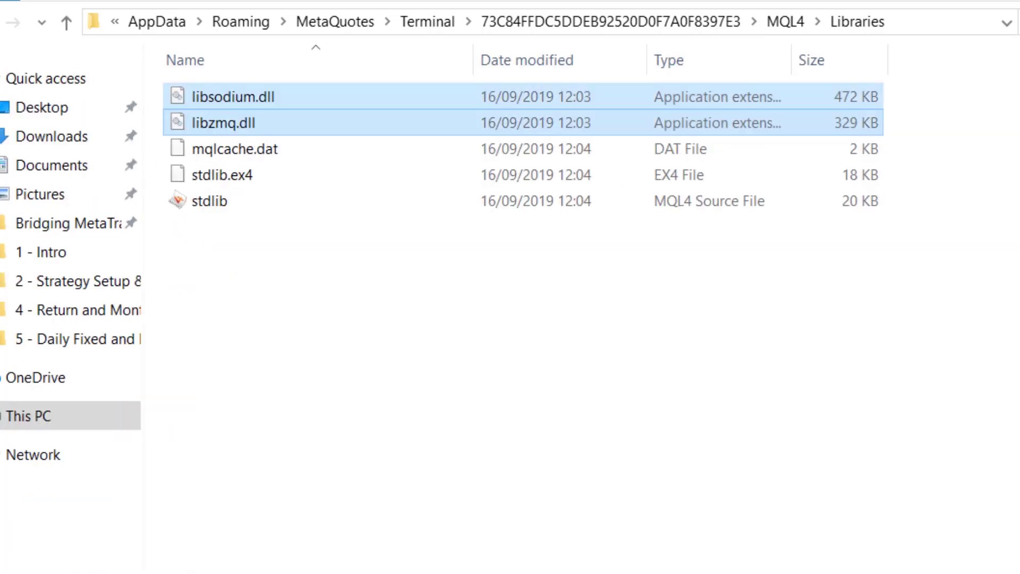
{"action": "left_click", "coordinate": [786, 21]}
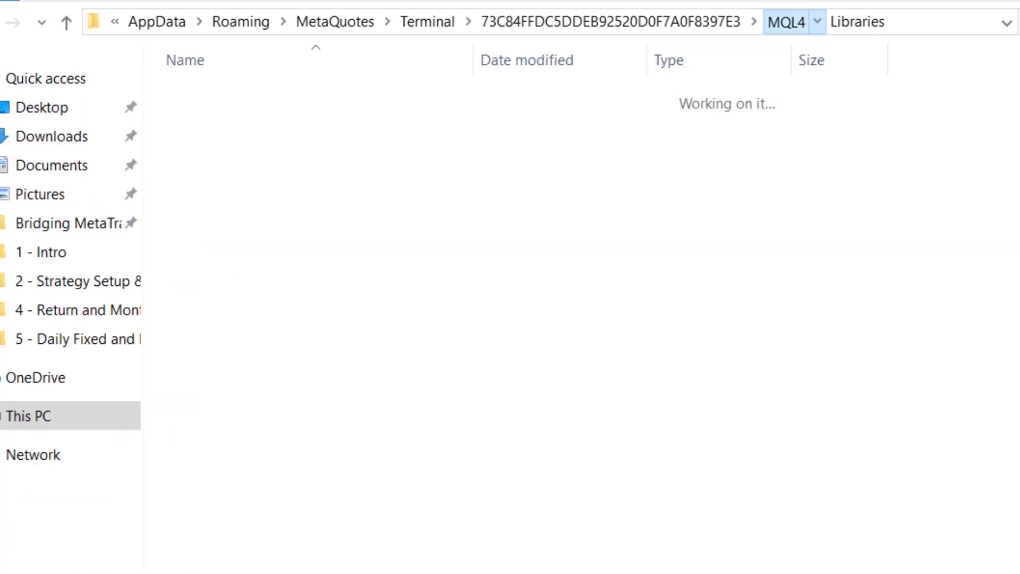
Browse the library's Scripts folder, then select the terminal's MQL4 Scripts folder
{"action": "key", "text": "alt+Tab"}
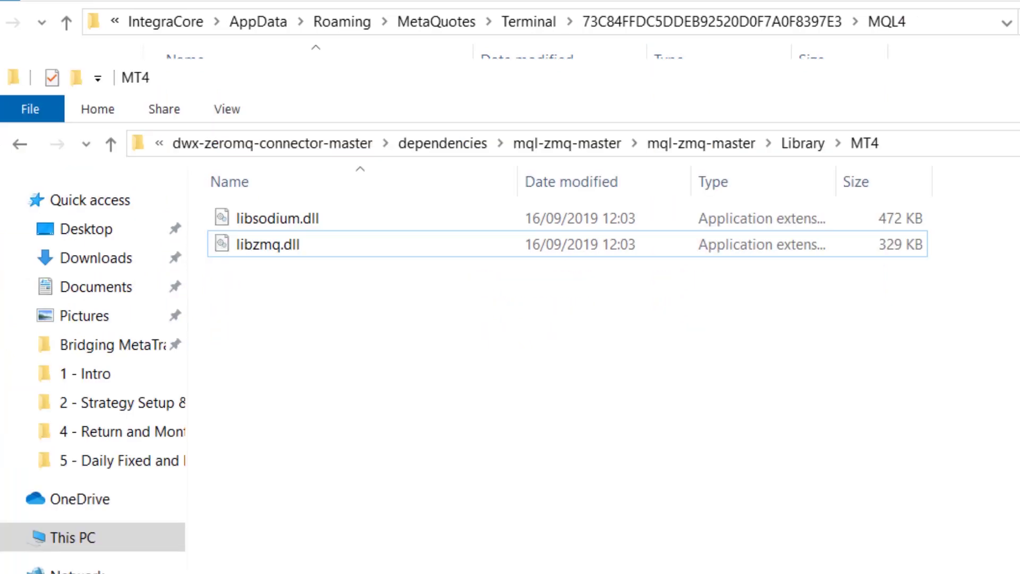
{"action": "left_click", "coordinate": [803, 143]}
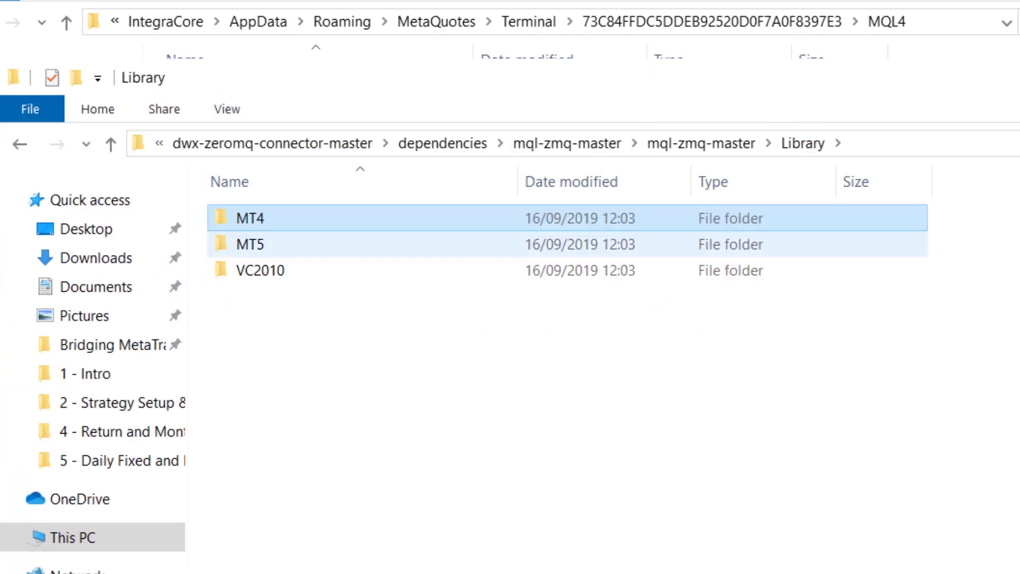
{"action": "left_click", "coordinate": [701, 143]}
{"action": "double_click", "coordinate": [257, 270]}
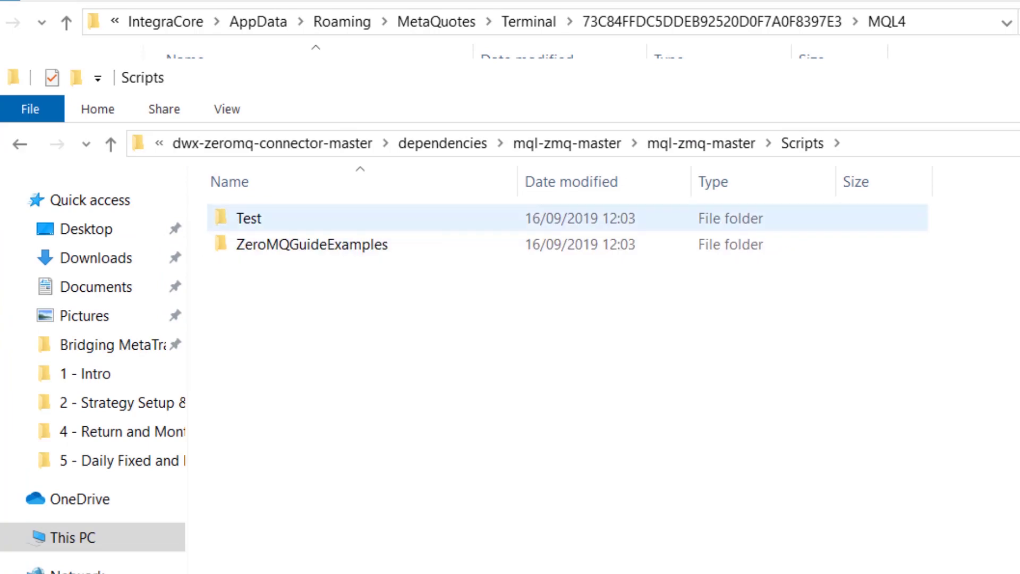
{"action": "key", "text": "alt+Tab"}
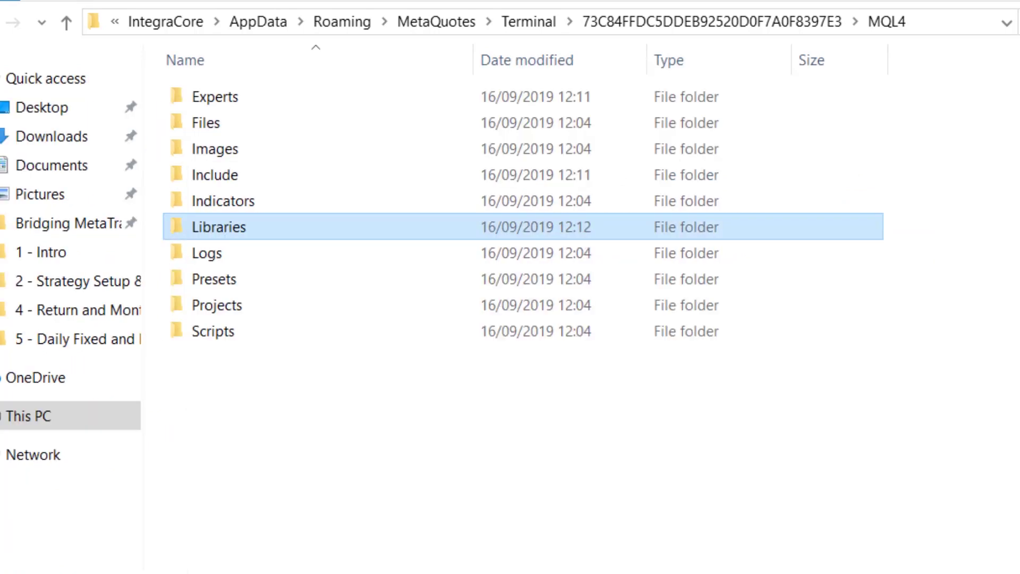
{"action": "left_click", "coordinate": [213, 331]}
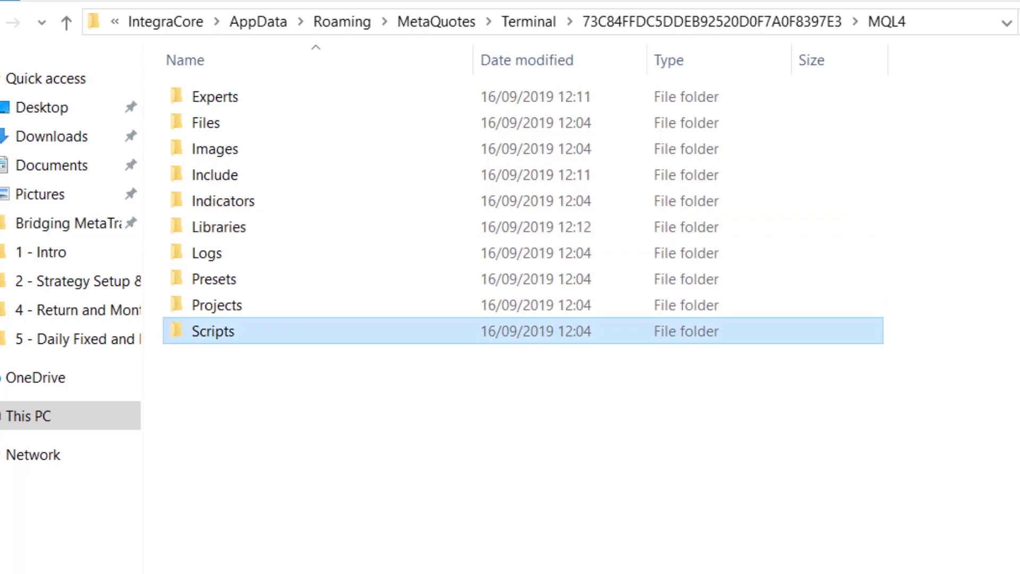
Verify Max bars in chart is 1 under Options > Charts, then expand Expert Advisors in the Navigator
{"action": "key", "text": "alt+Tab"}
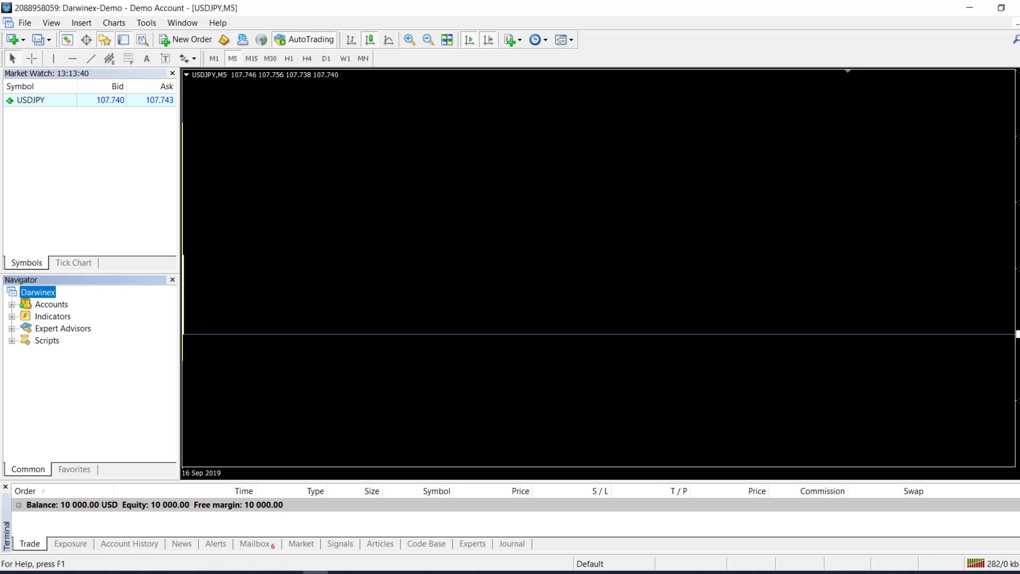
{"action": "left_click", "coordinate": [146, 23]}
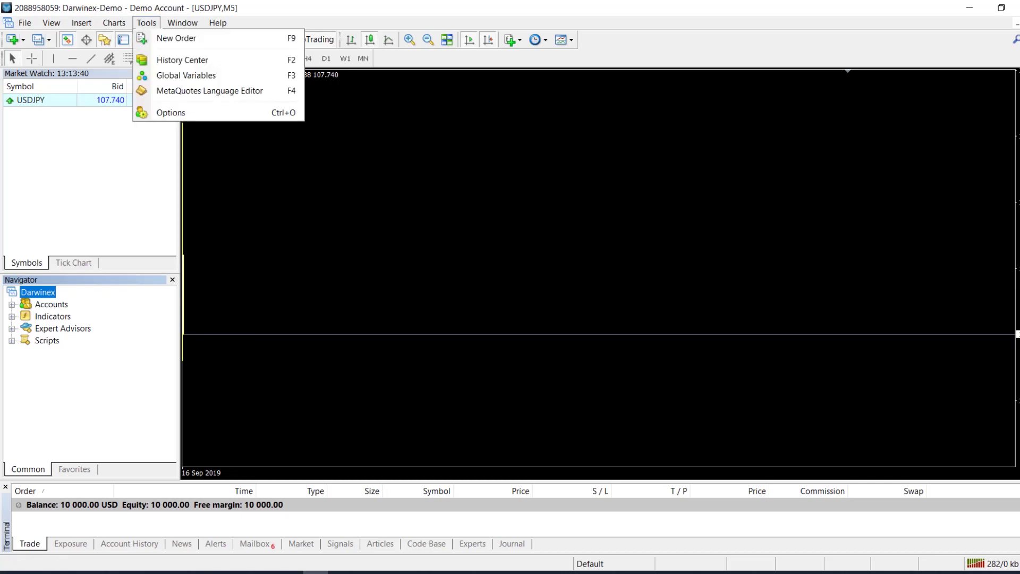
{"action": "left_click", "coordinate": [170, 109]}
{"action": "left_click", "coordinate": [364, 192]}
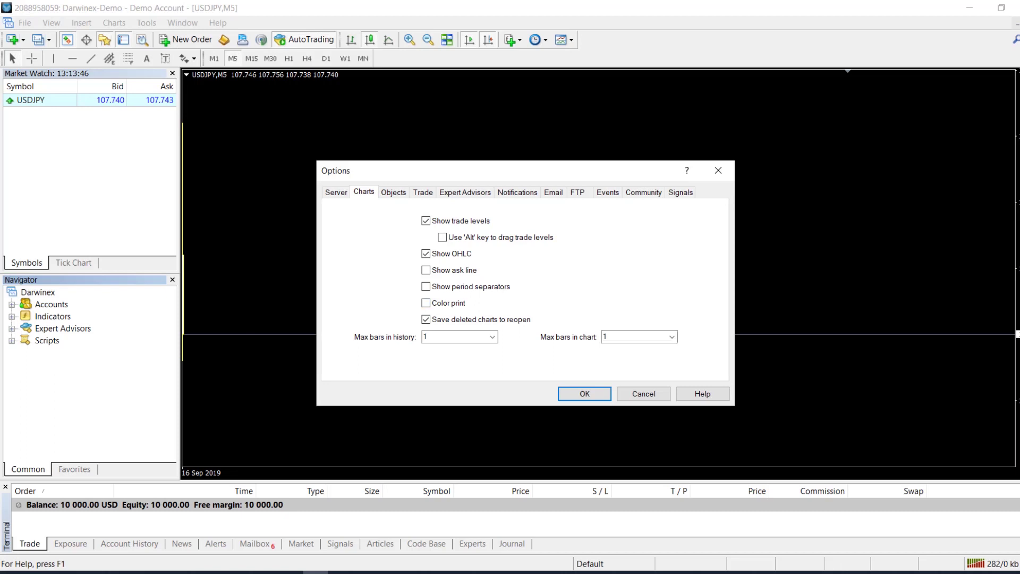
{"action": "left_click", "coordinate": [643, 393]}
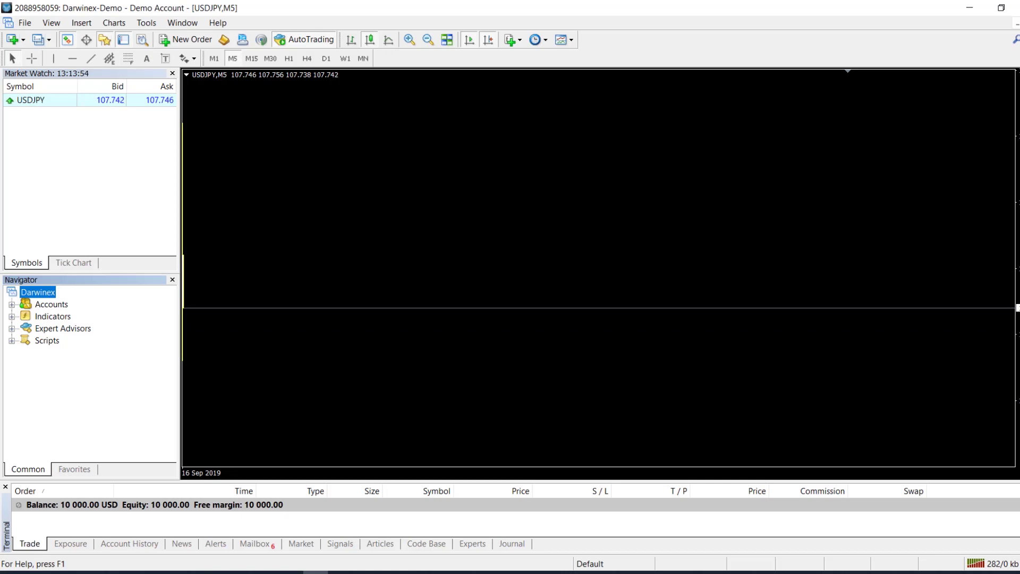
{"action": "double_click", "coordinate": [62, 328]}
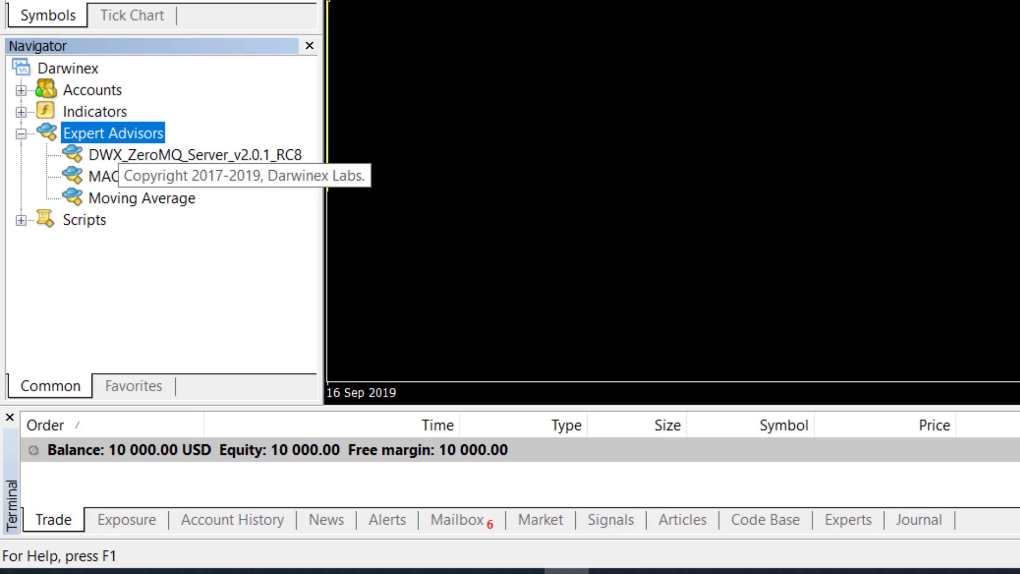
Choose Modify on DWX_ZeroMQ_Server_v2.0.1_RC8 in the Navigator to load its .mq4 source
{"action": "left_click", "coordinate": [194, 154]}
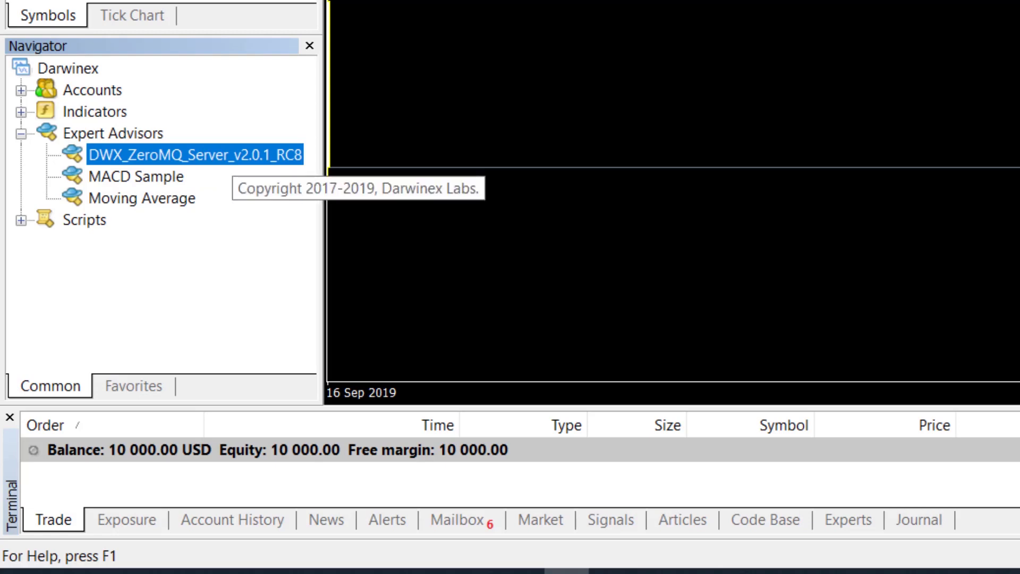
{"action": "right_click", "coordinate": [233, 158]}
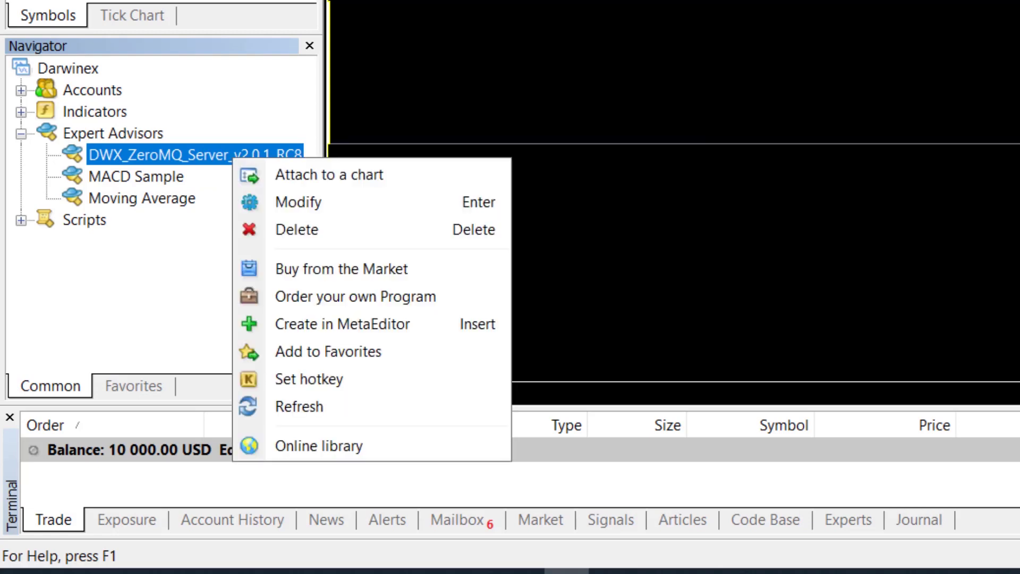
{"action": "key", "text": "Return"}
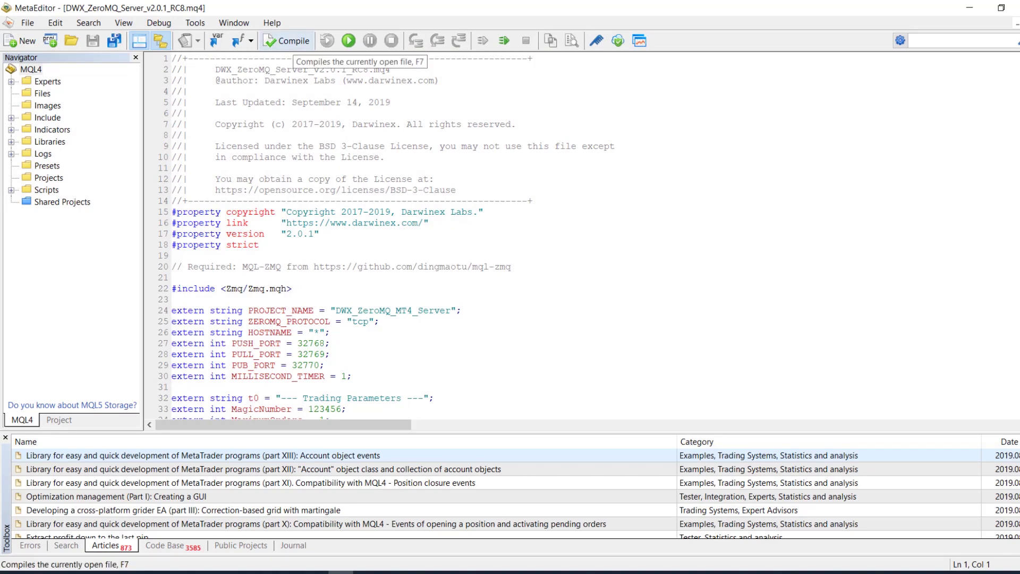
Compile DWX_ZeroMQ_Server_v2.0.1_RC8.mq4 twice, reviewing the 3 warnings, then return to MT4
{"action": "left_click", "coordinate": [287, 41]}
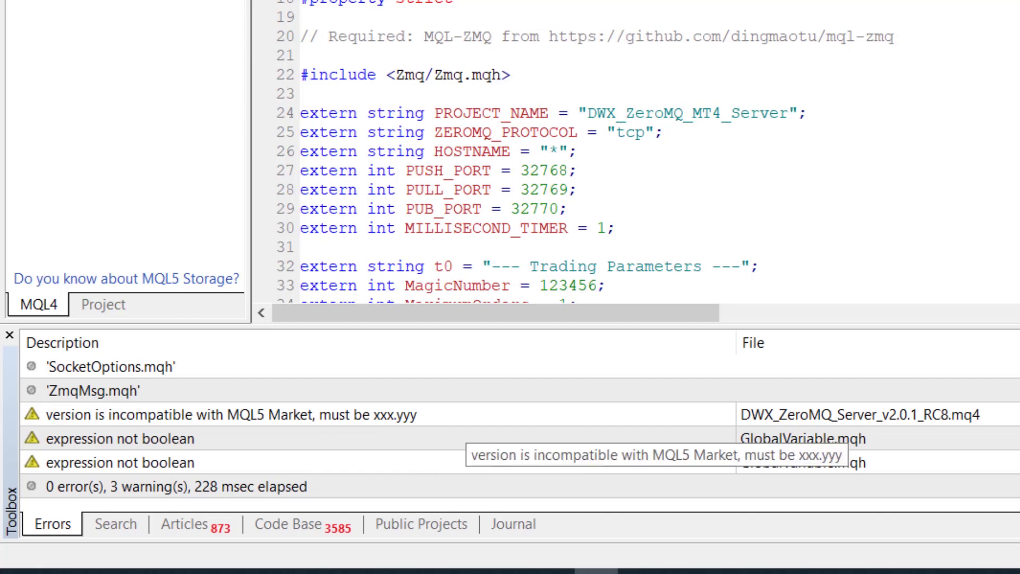
{"action": "left_click", "coordinate": [468, 417]}
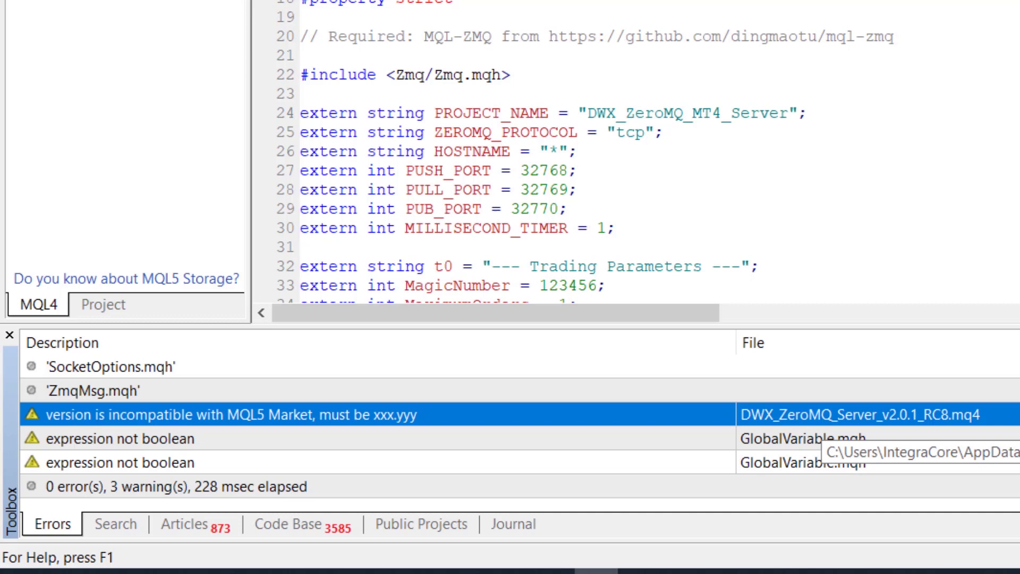
{"action": "key", "text": "F7"}
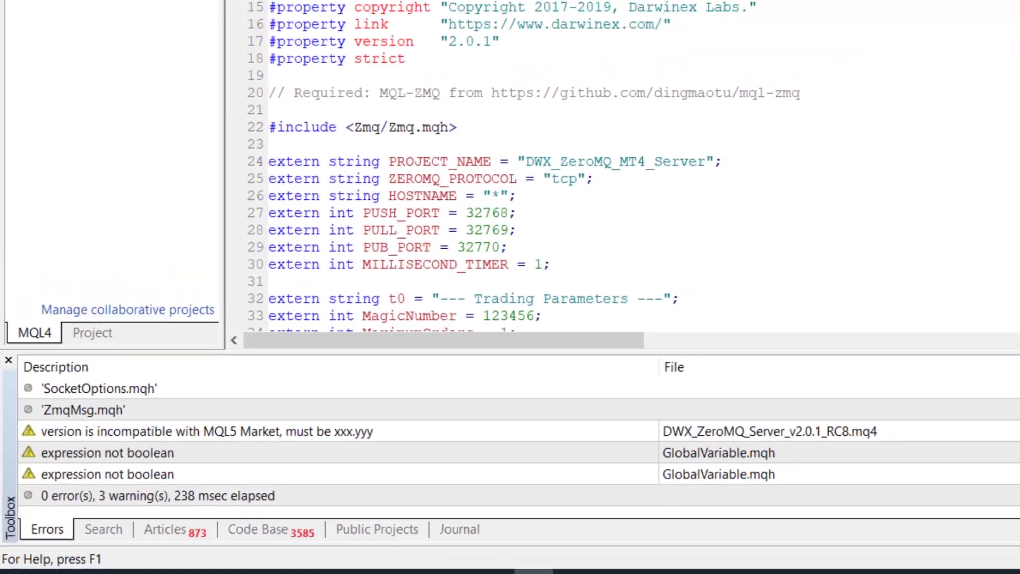
{"action": "key", "text": "alt+Tab"}
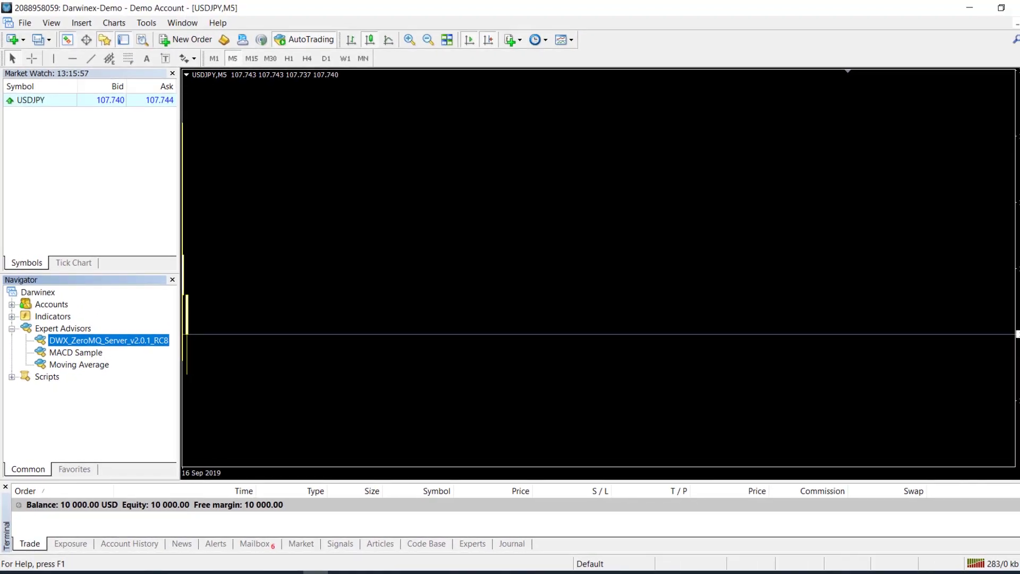